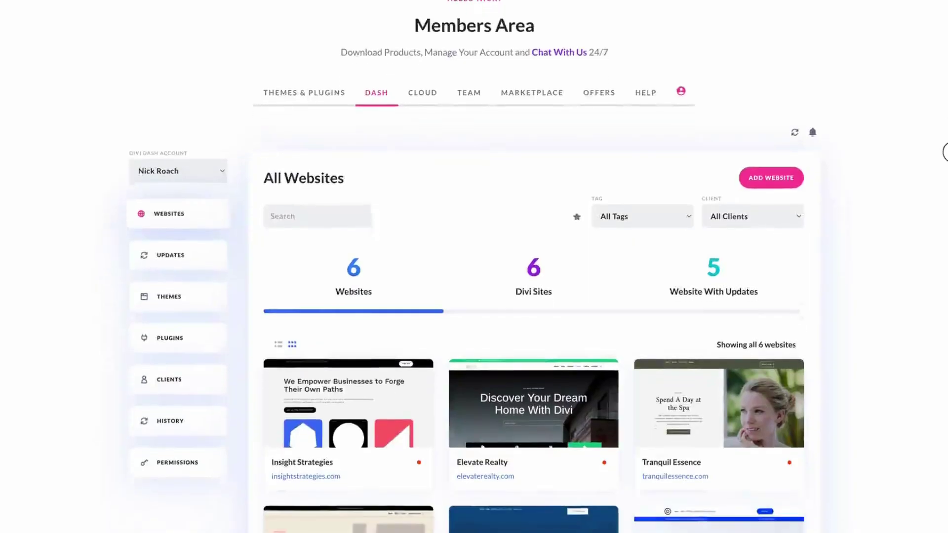
Filter the websites to those with updates, show them as a list, and use Tranquil Essence's WordPress shortcut
scroll(943, 152, down, 3)
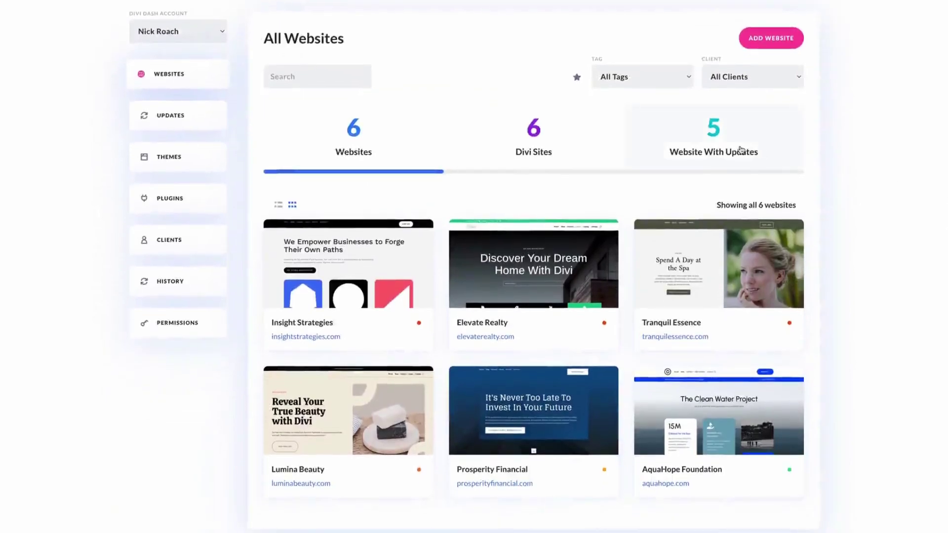
click(740, 149)
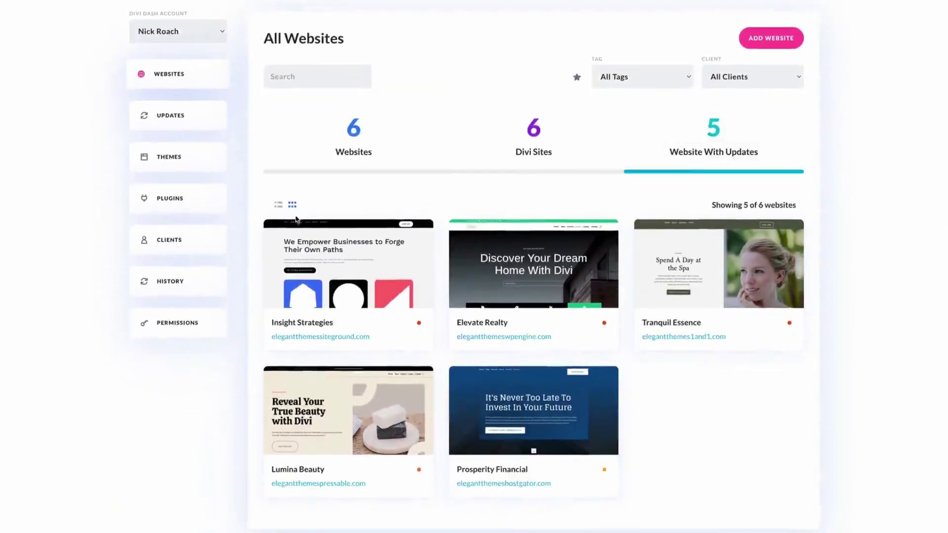
click(278, 205)
mouse_move(280, 354)
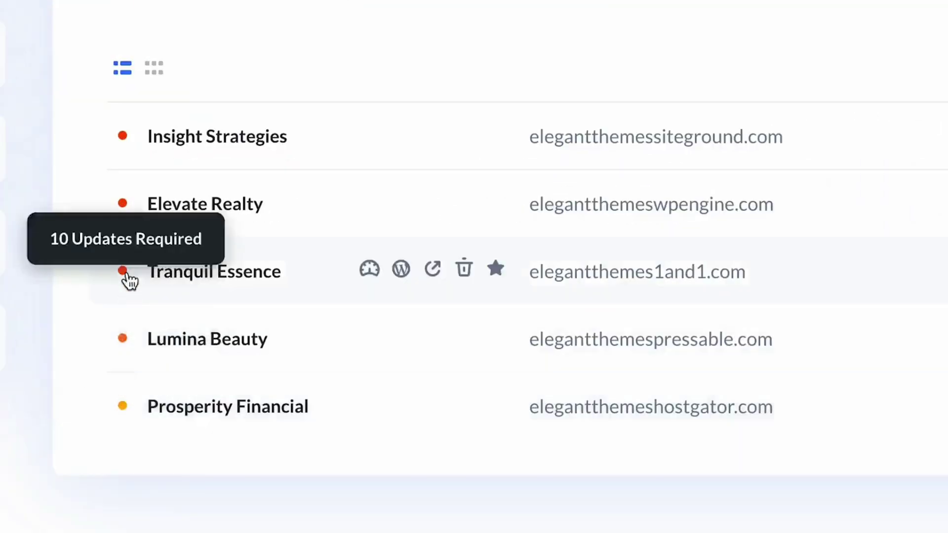
click(404, 272)
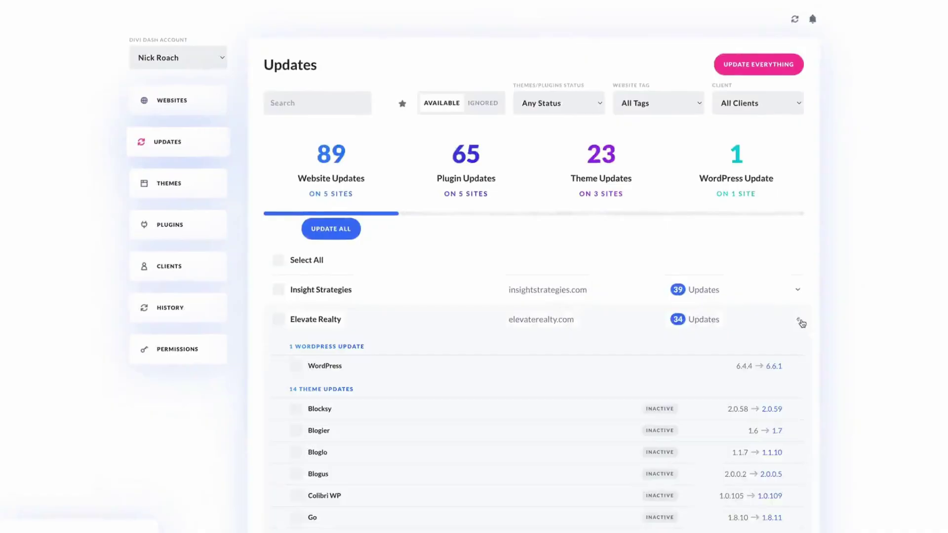
Collapse Elevate Realty's update details, then open the confirmation for updating all websites and cancel it
click(800, 321)
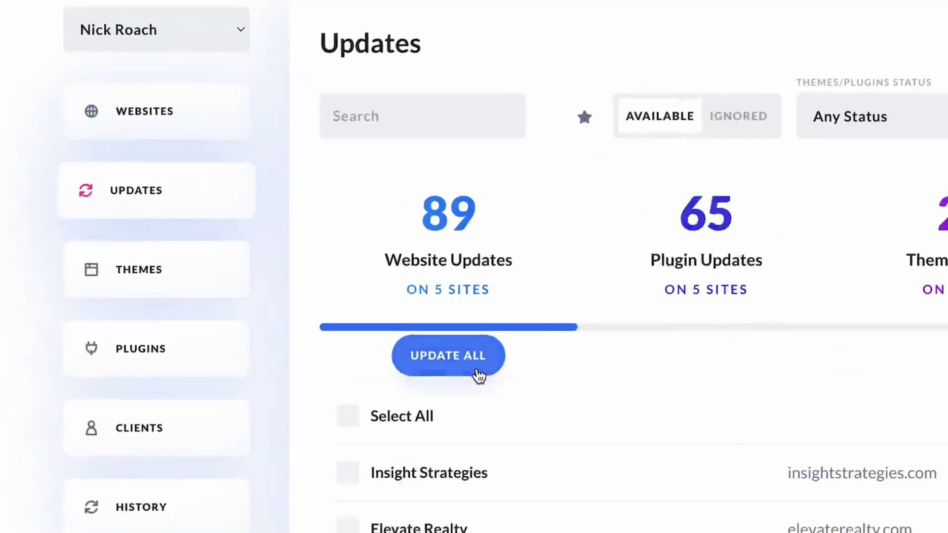
click(477, 373)
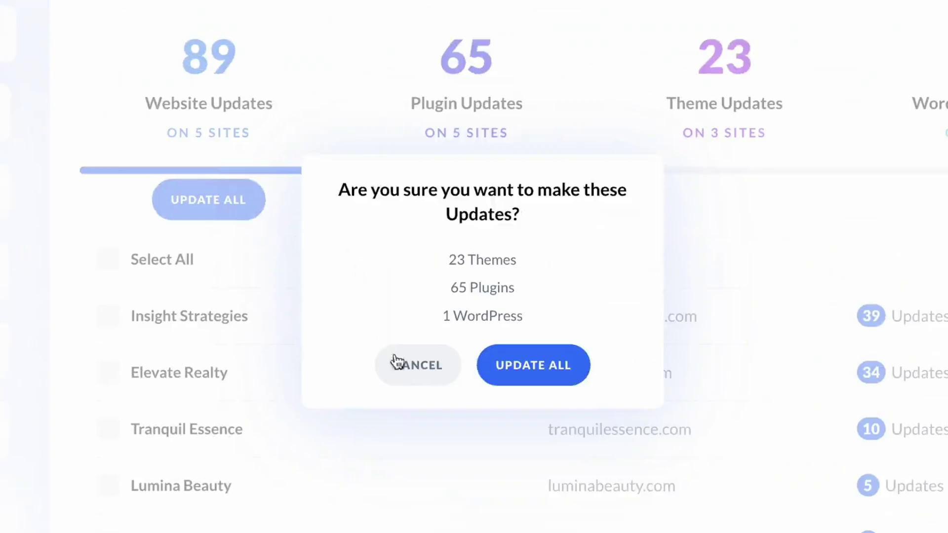
click(399, 364)
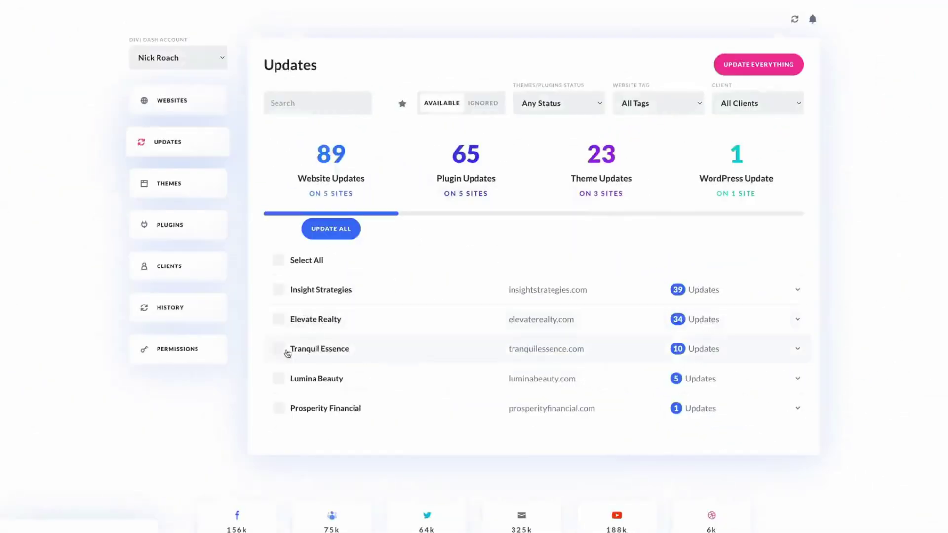
Select the Tranquil Essence website for updating and switch to the plugin updates
click(285, 350)
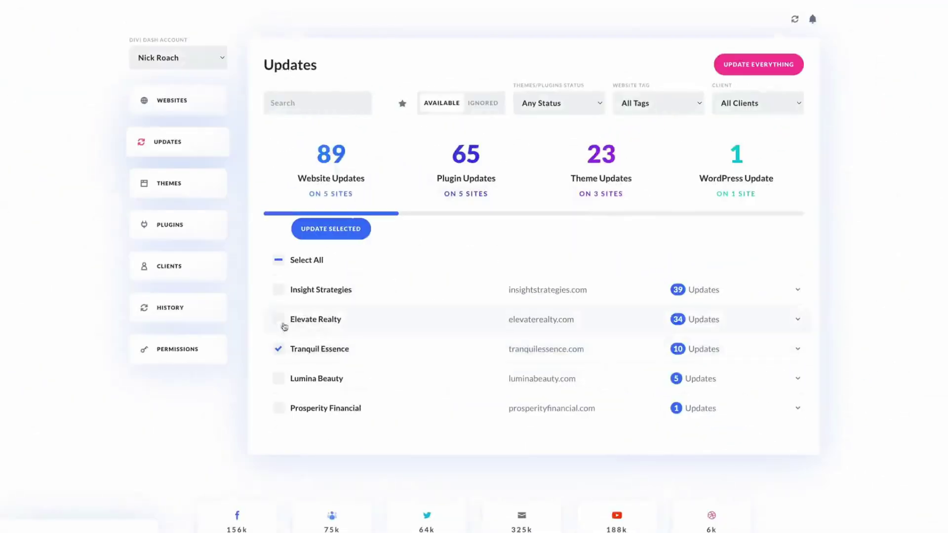
click(473, 184)
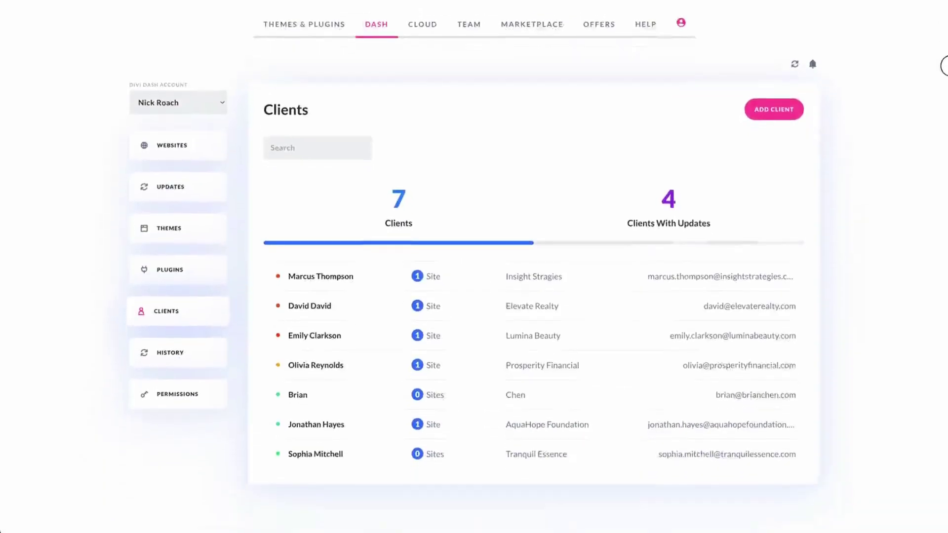
Filter the clients to those with updates, show all clients again, and open the Lumina Beauty client's details
scroll(941, 74, down, 1)
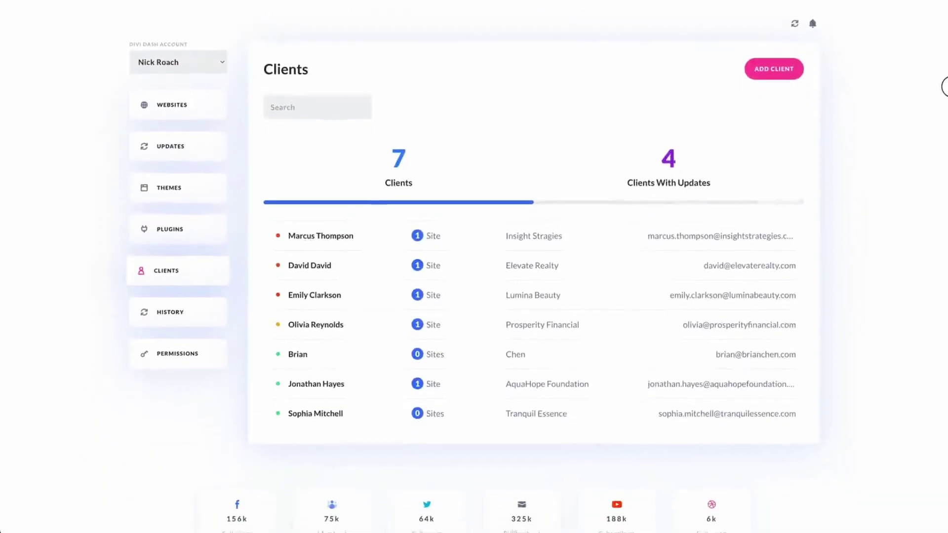
click(676, 173)
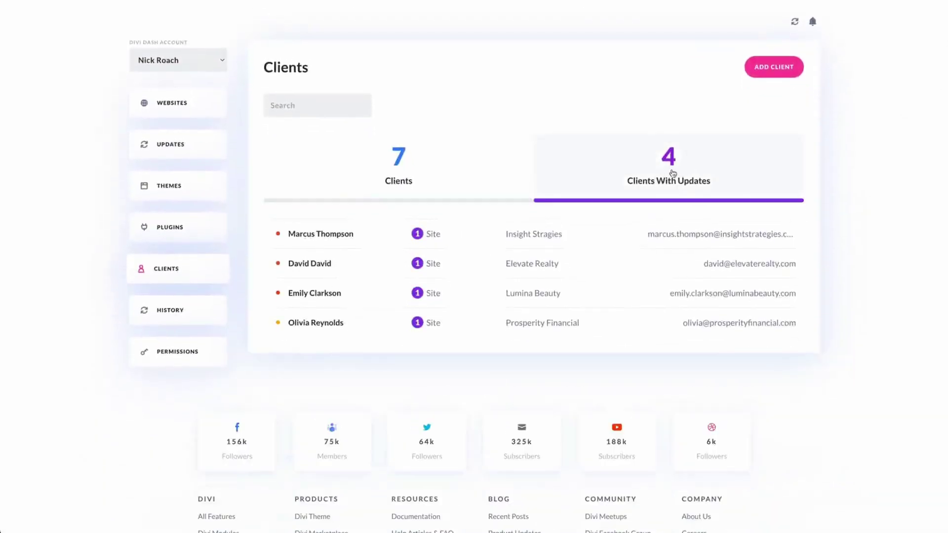
click(413, 171)
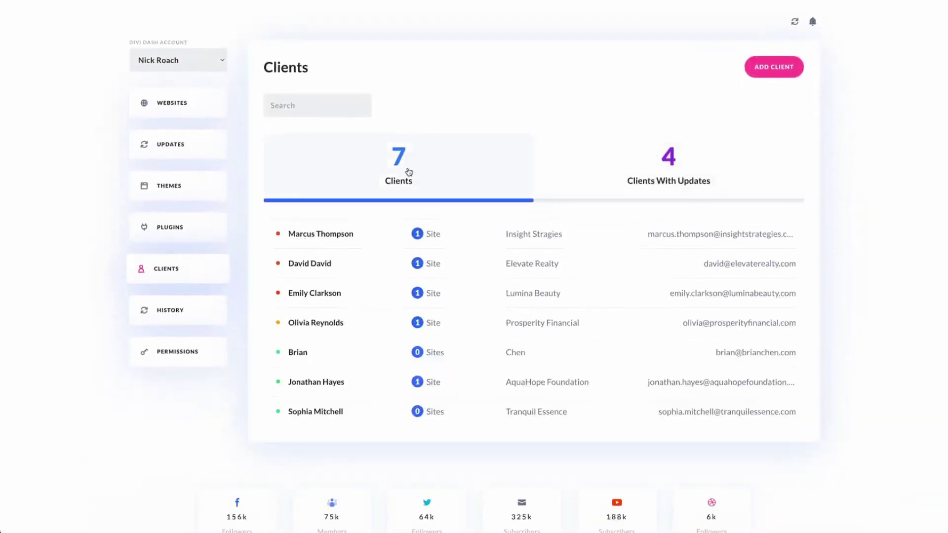
click(509, 296)
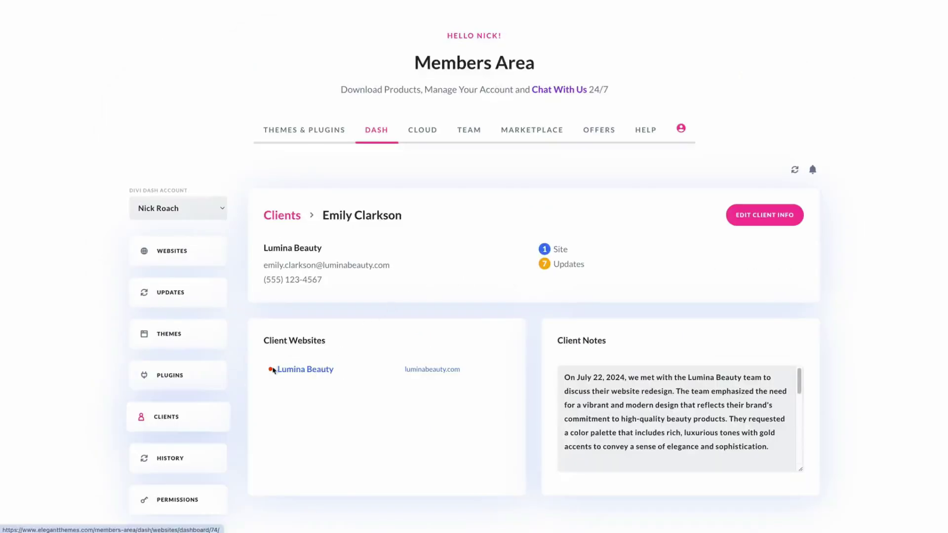
mouse_move(271, 370)
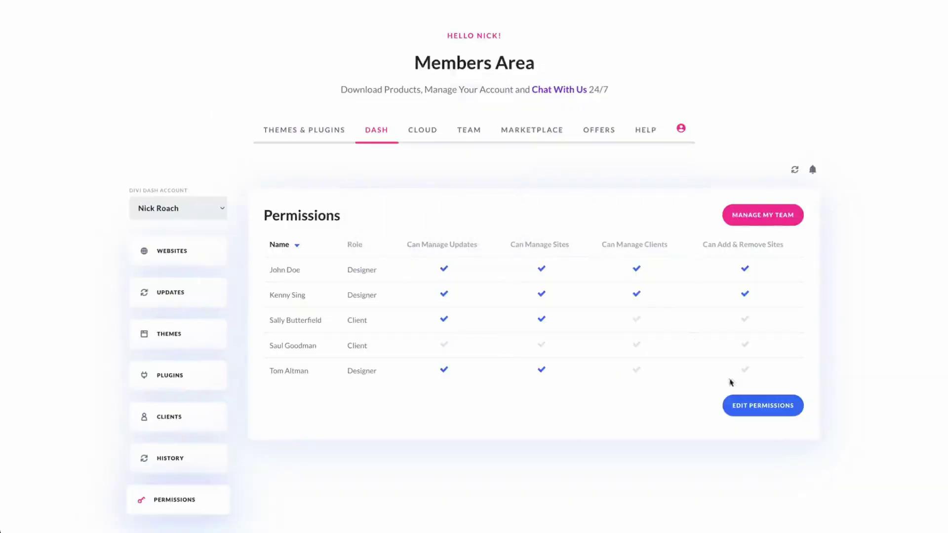
Open the team members' permissions for editing and save them
click(735, 411)
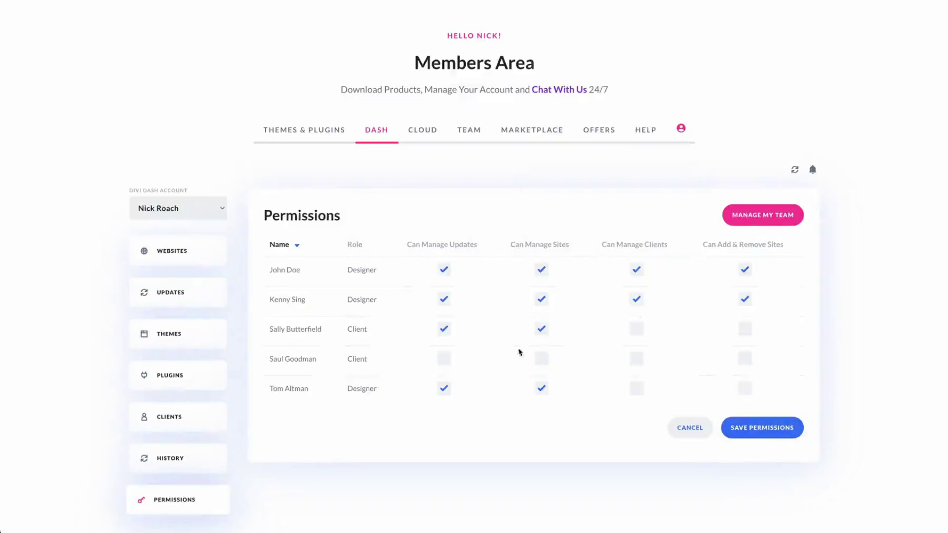
click(782, 433)
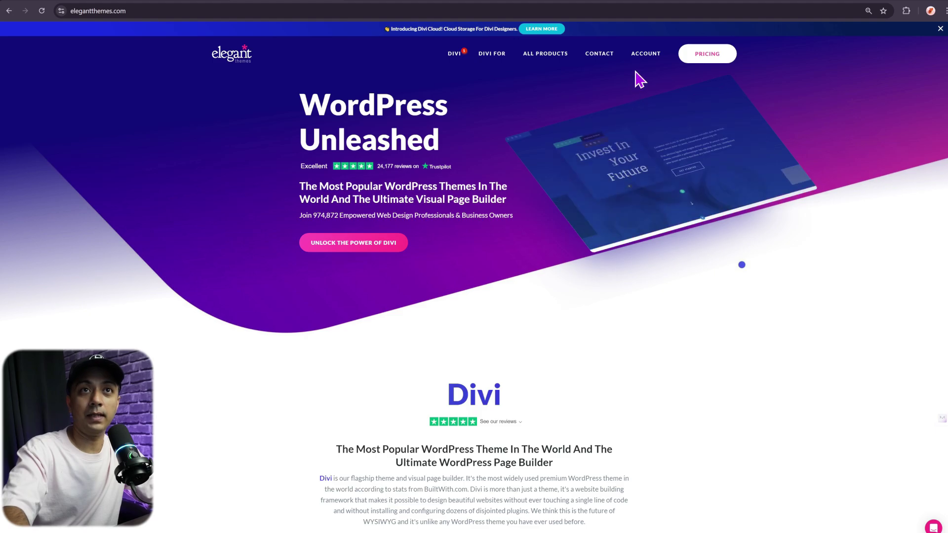
Log in to the Elegant Themes members area and open the Dash section
click(645, 53)
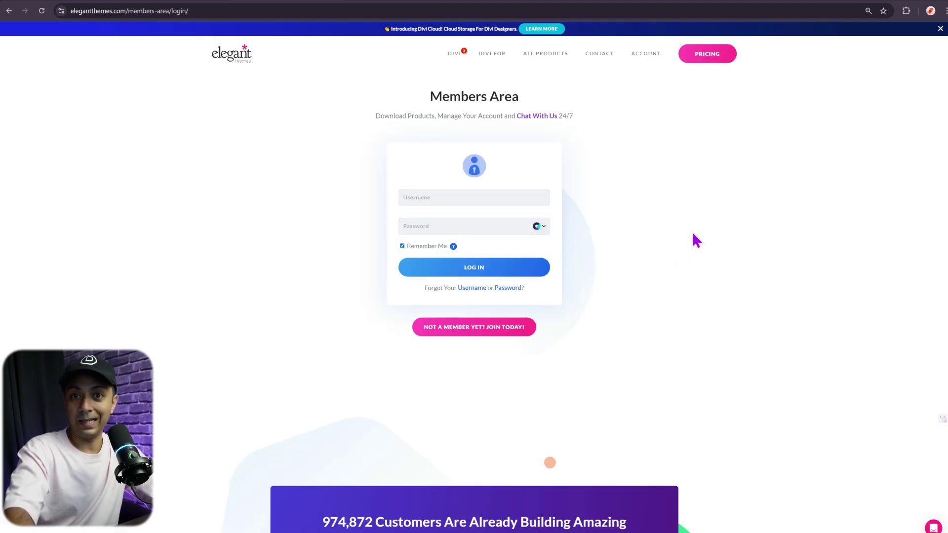
click(486, 269)
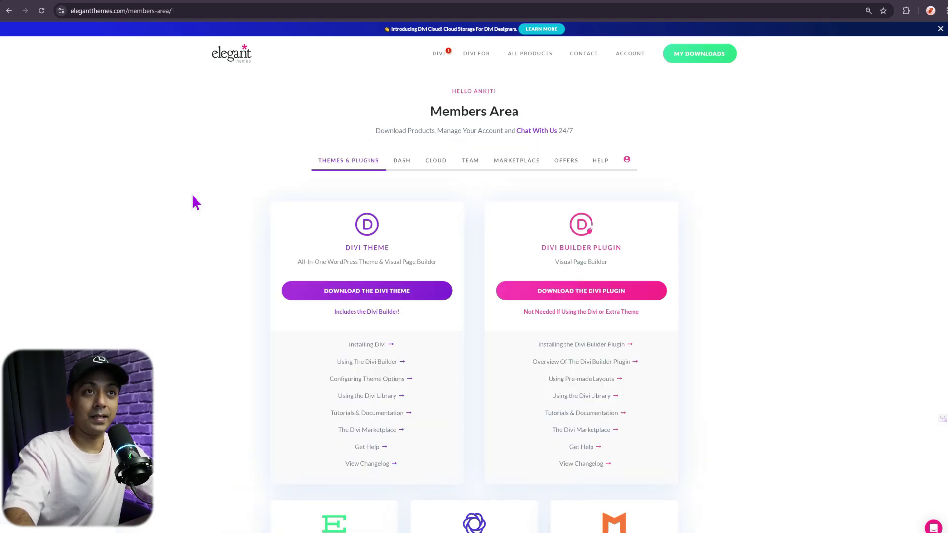
click(402, 163)
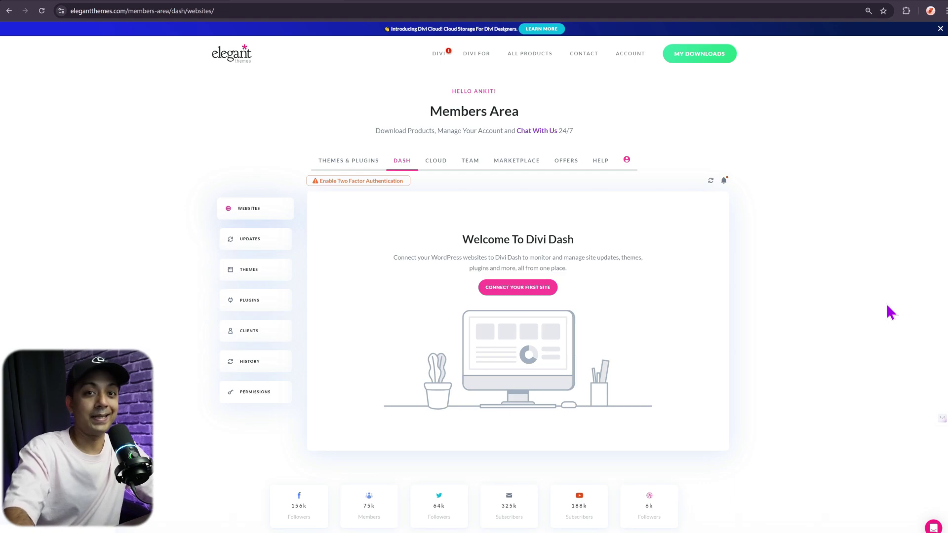
Start connecting the first site using a connection key and download the Divi Dash plugin from its link
click(519, 291)
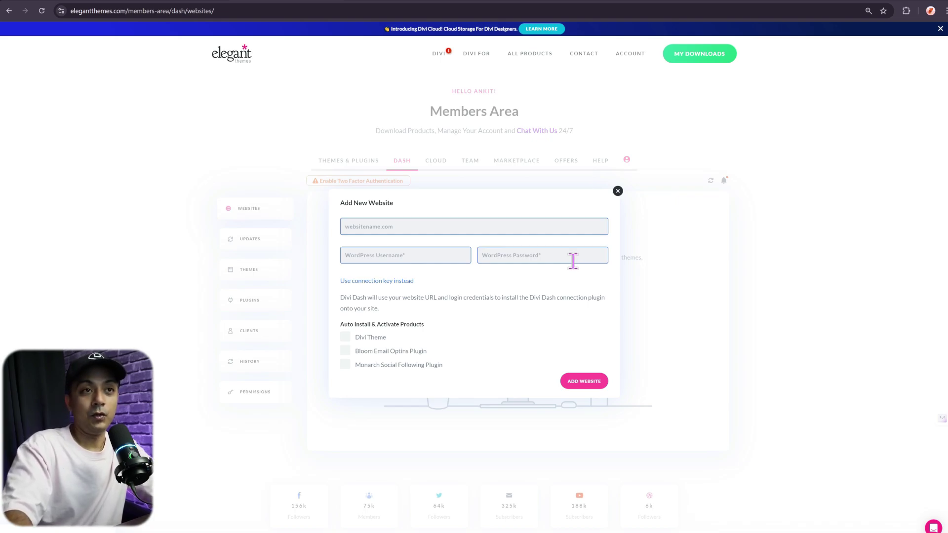
click(401, 282)
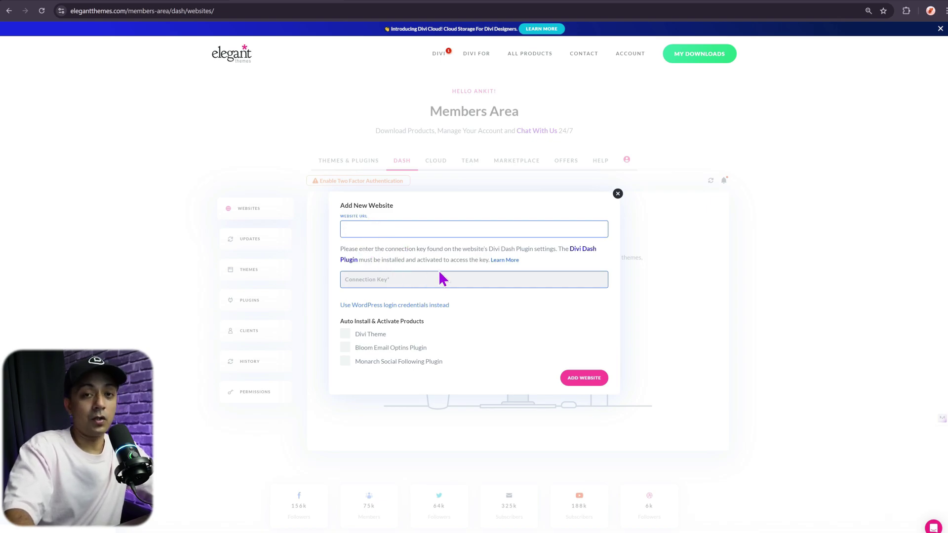
right_click(581, 256)
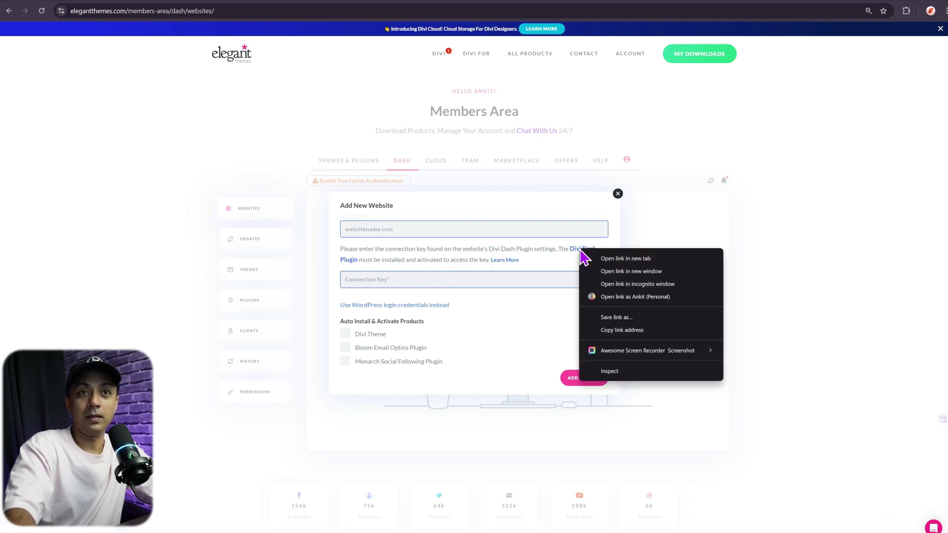
click(593, 257)
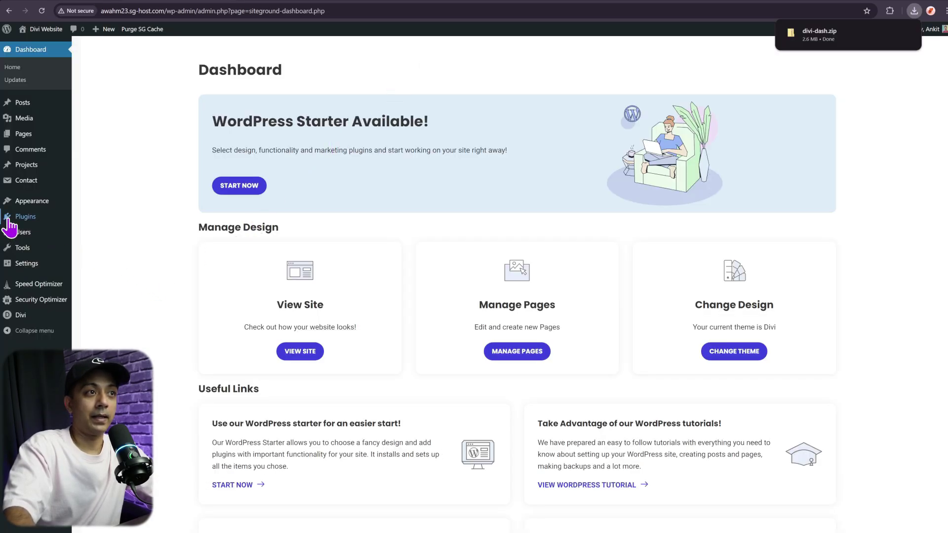
Upload divi-dash.zip as a new plugin on the WordPress site, then install and activate it
mouse_move(37, 224)
click(106, 236)
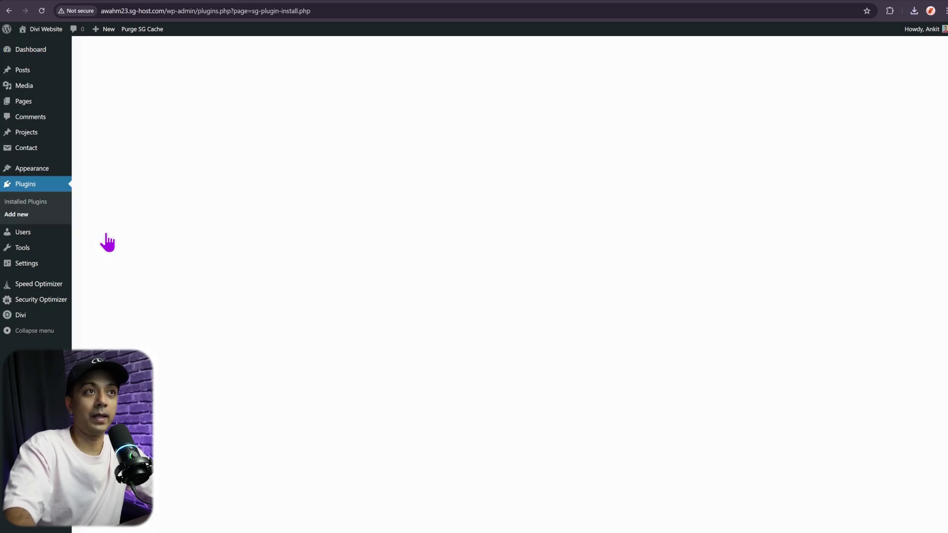
click(519, 112)
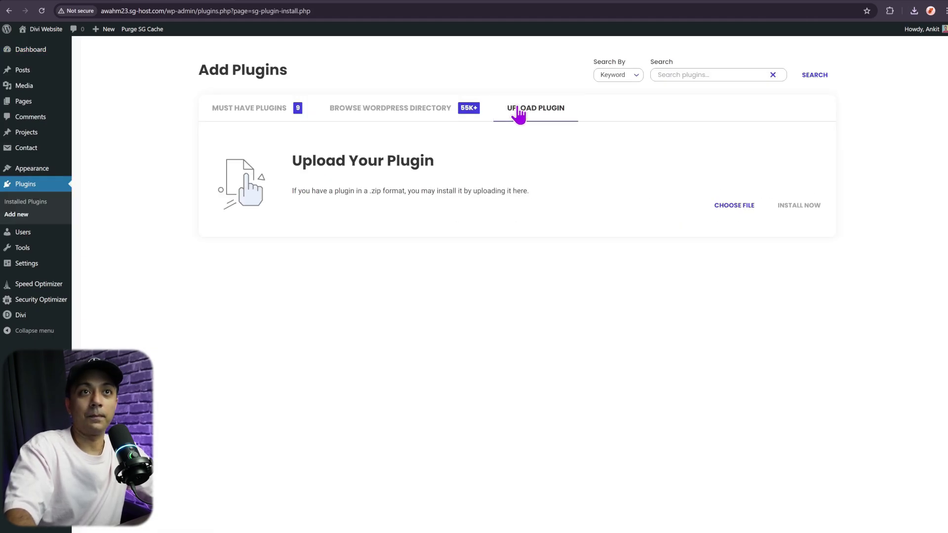
click(912, 15)
drag(827, 62, 792, 218)
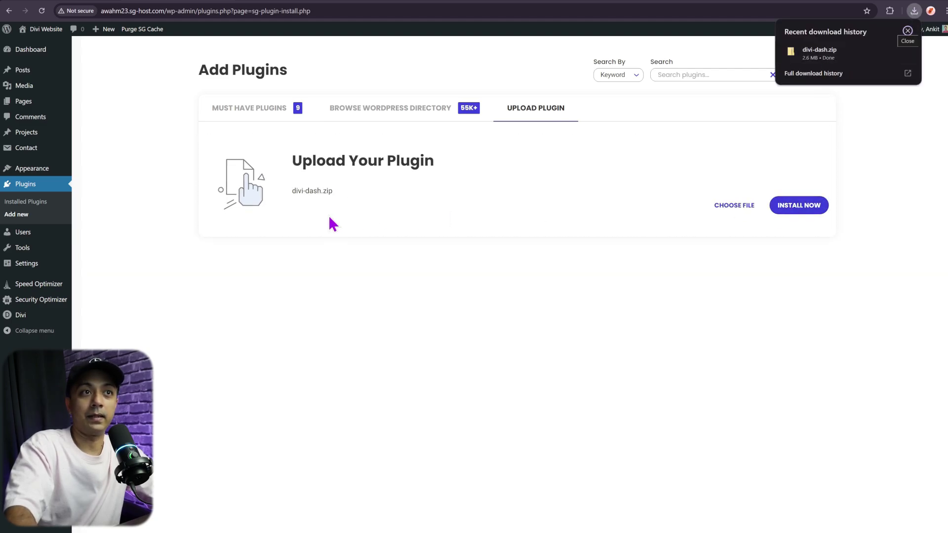
click(805, 210)
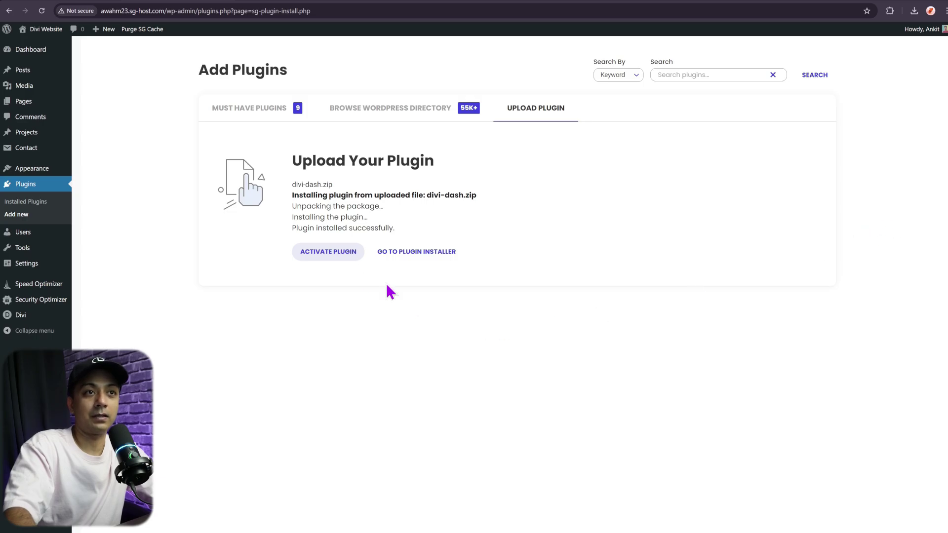
click(328, 253)
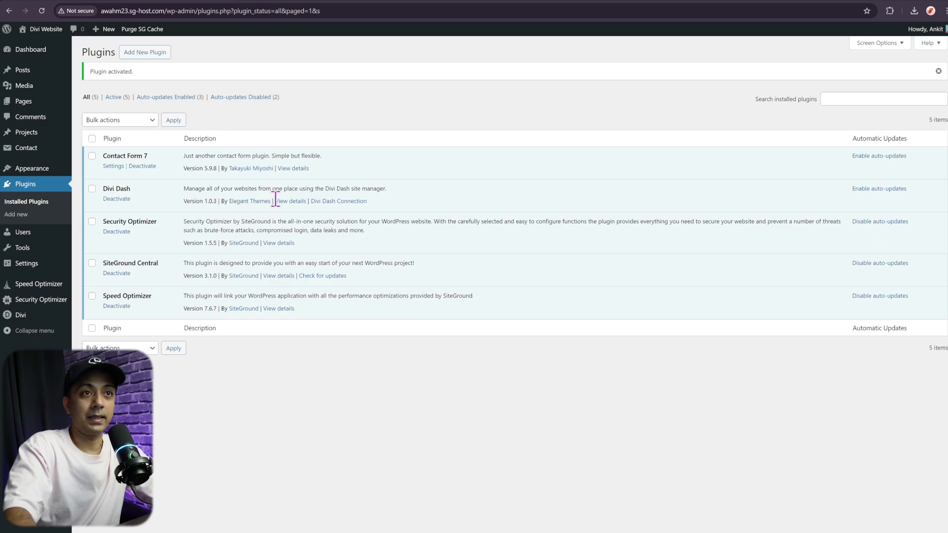
Copy the connection key from the Divi Dash plugin's connection settings and paste it into the new website's Connection Key field
click(339, 202)
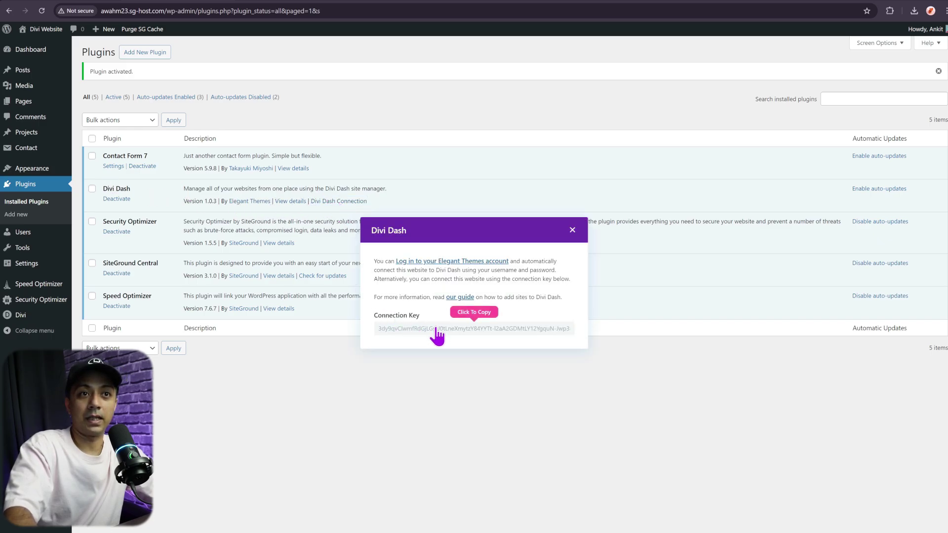
click(460, 329)
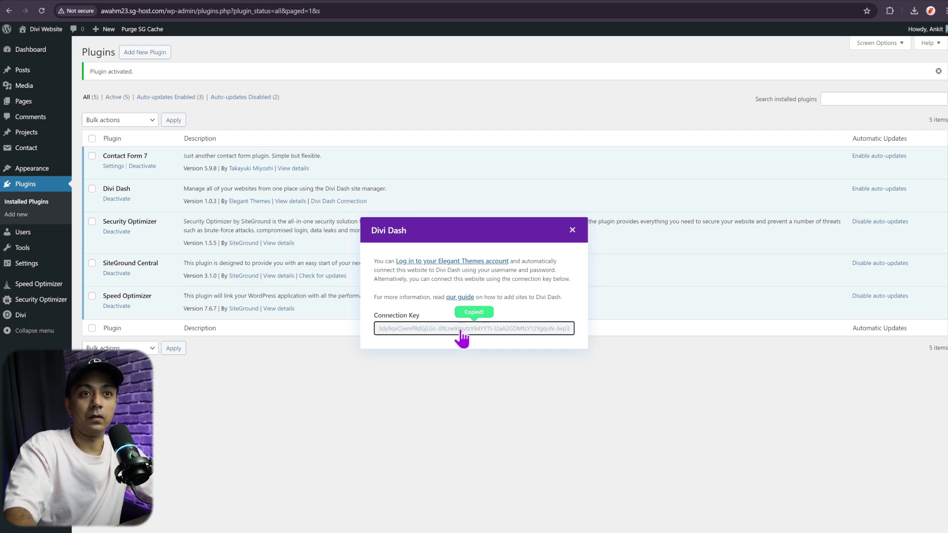
click(461, 329)
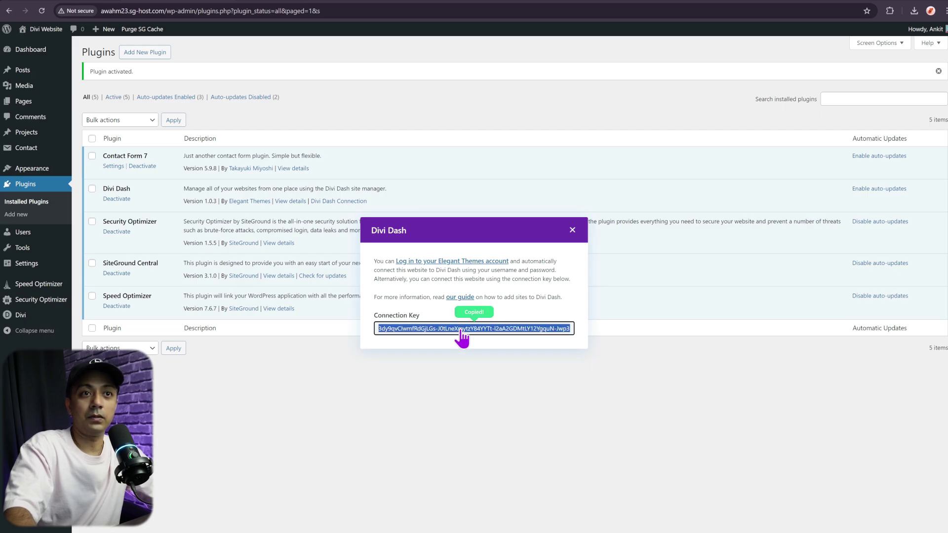
click(286, 3)
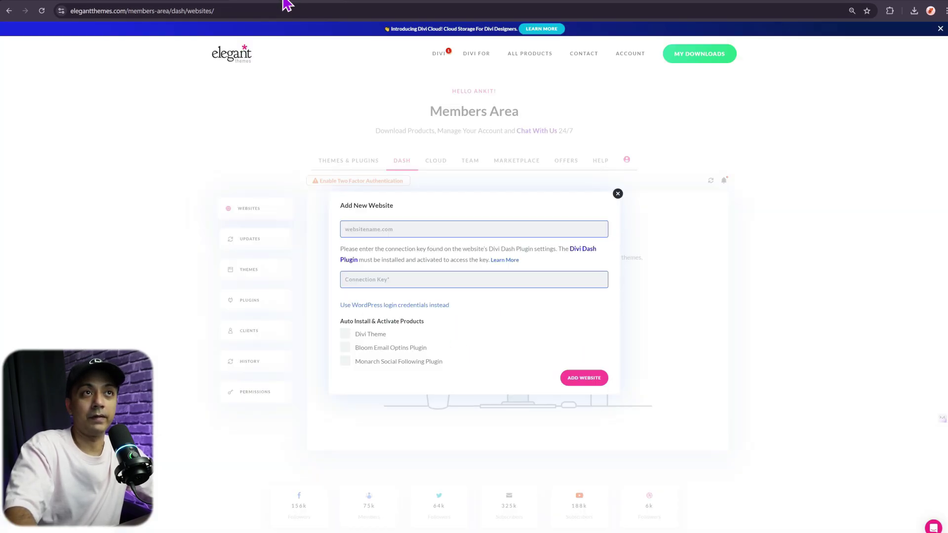
click(423, 284)
key(ctrl+v)
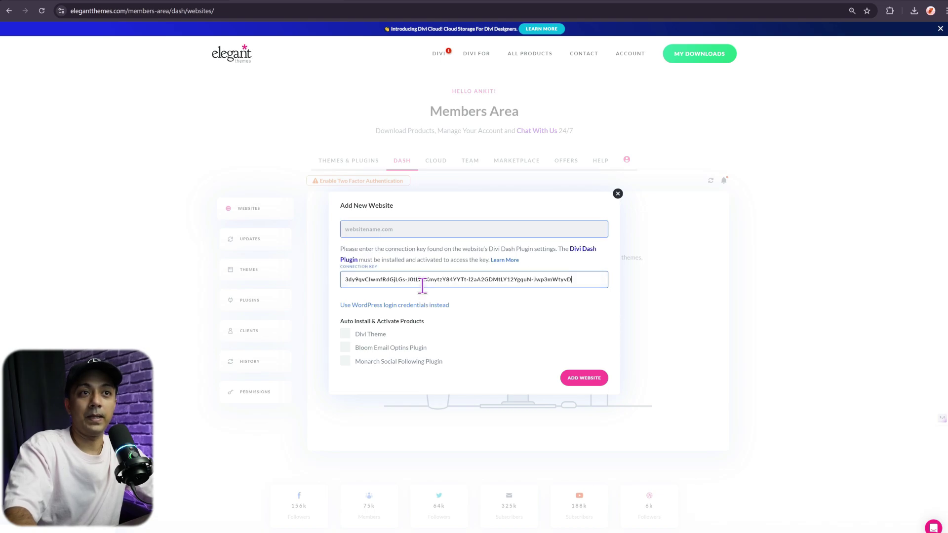
click(370, 235)
key(ctrl+v)
click(438, 246)
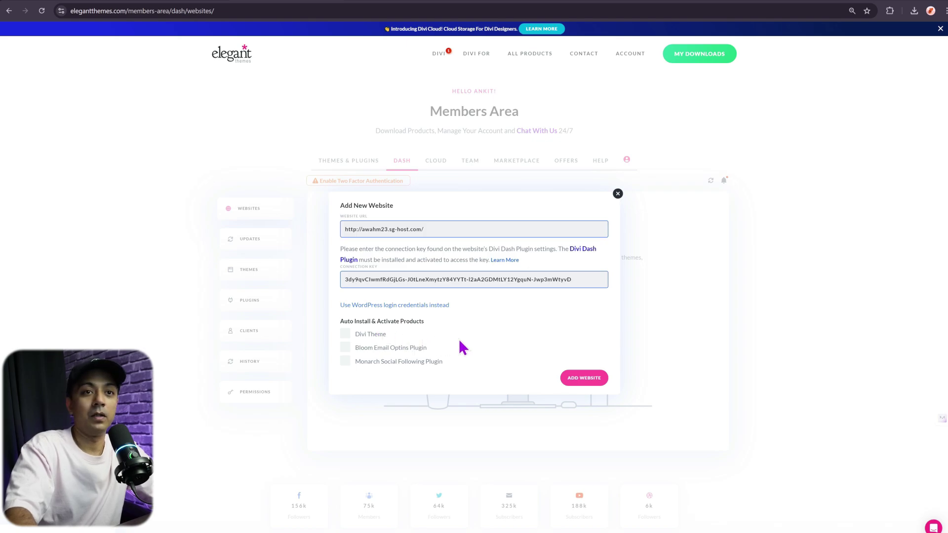
click(574, 383)
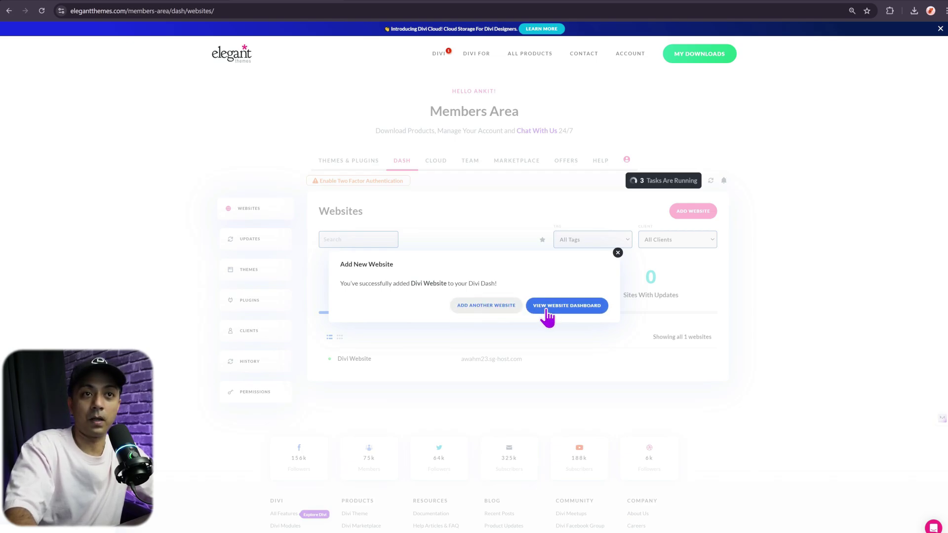
Open the newly added website's dashboard, and check the search, tag and client filters on the Websites overview
click(546, 311)
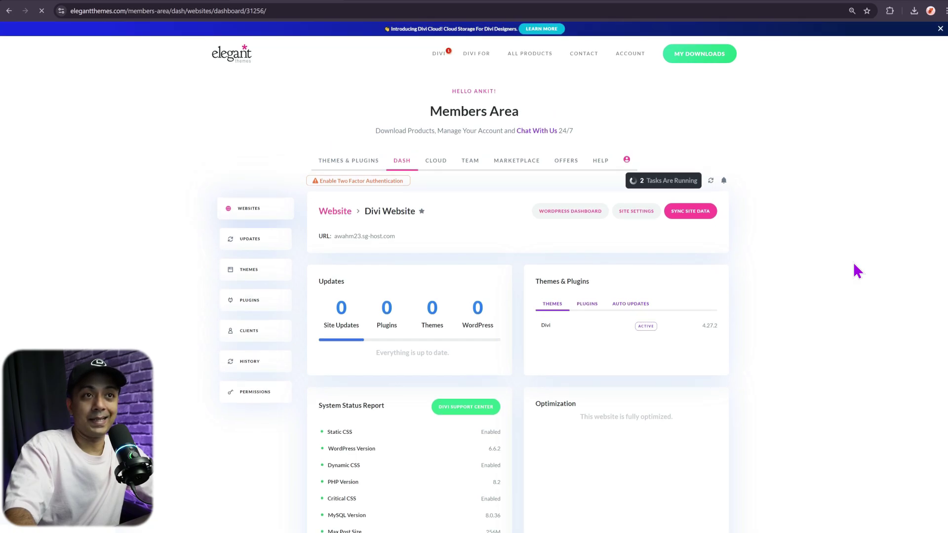
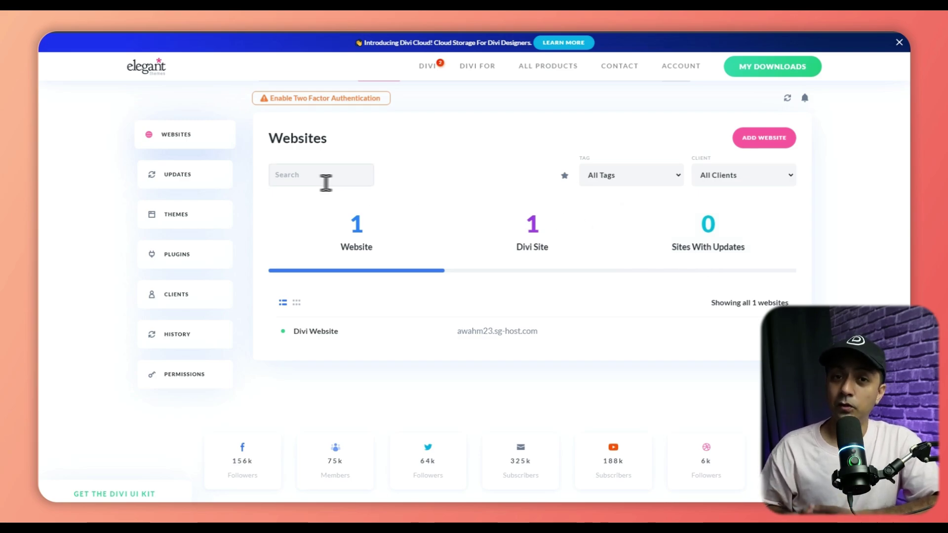
click(305, 182)
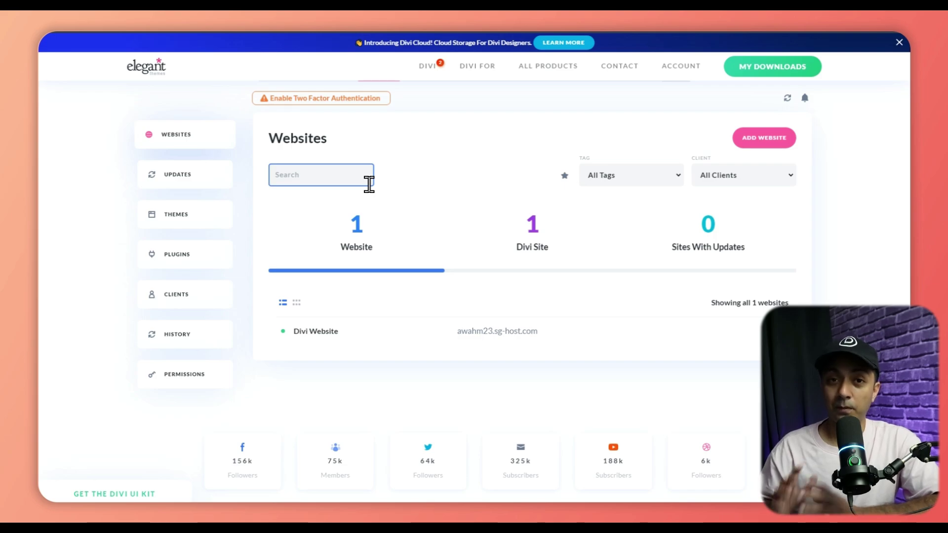
click(617, 182)
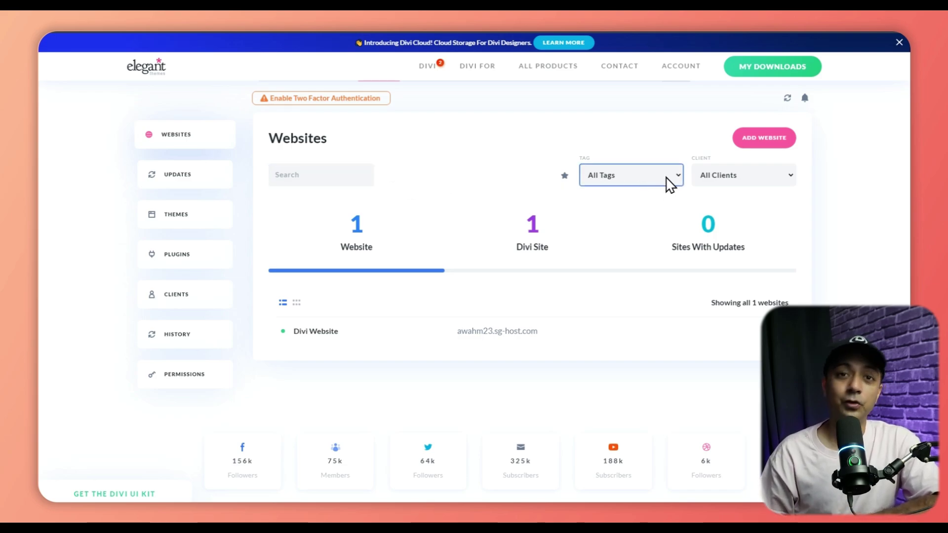
click(670, 182)
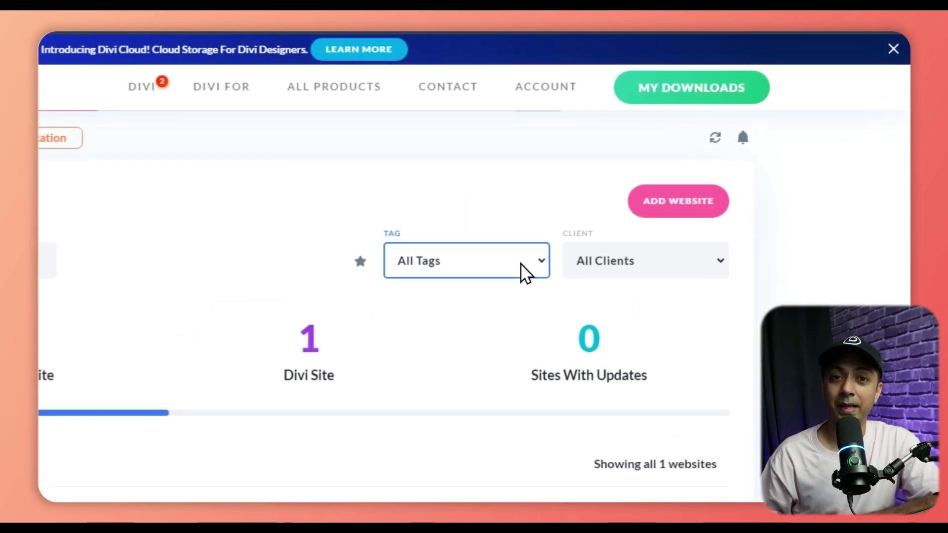
click(659, 264)
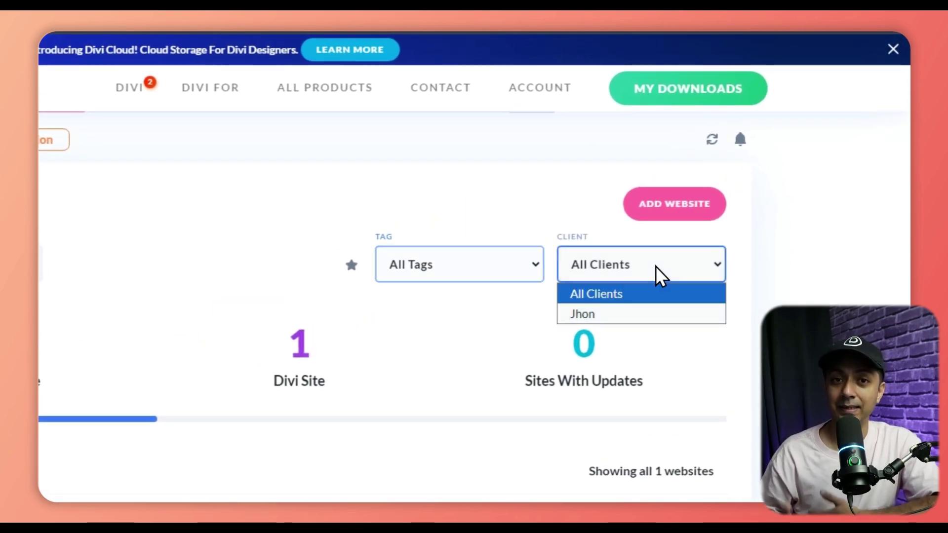
click(659, 265)
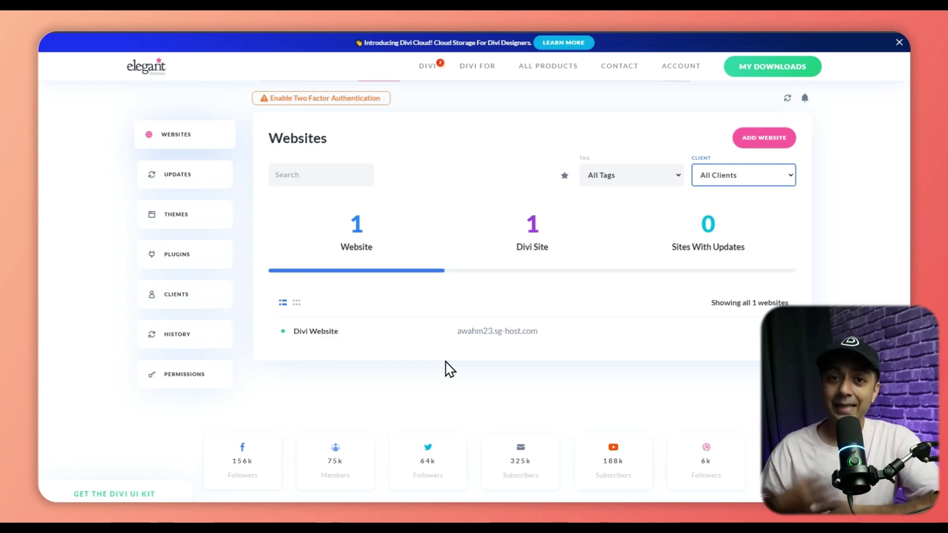
Mark Divi Website as a favorite and preview the website list in grid view before returning to list view
mouse_move(434, 346)
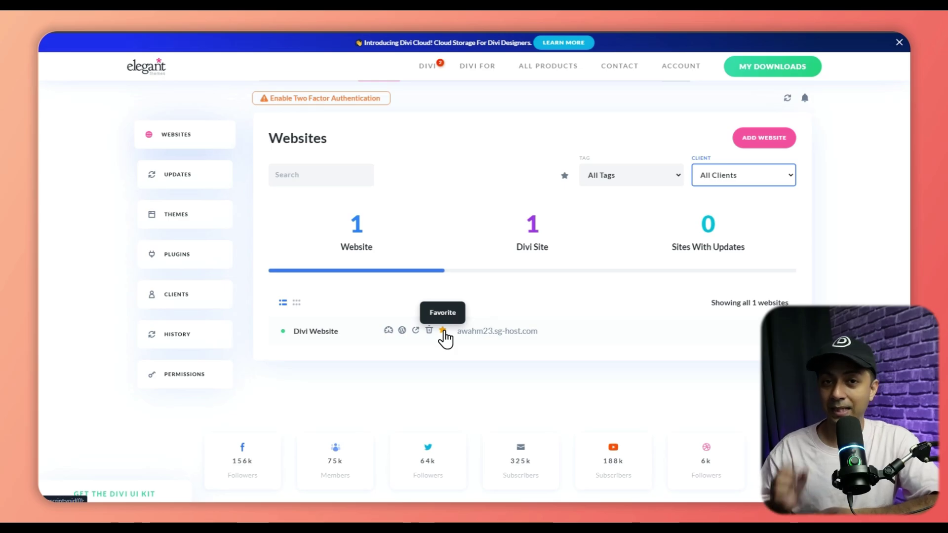
click(443, 331)
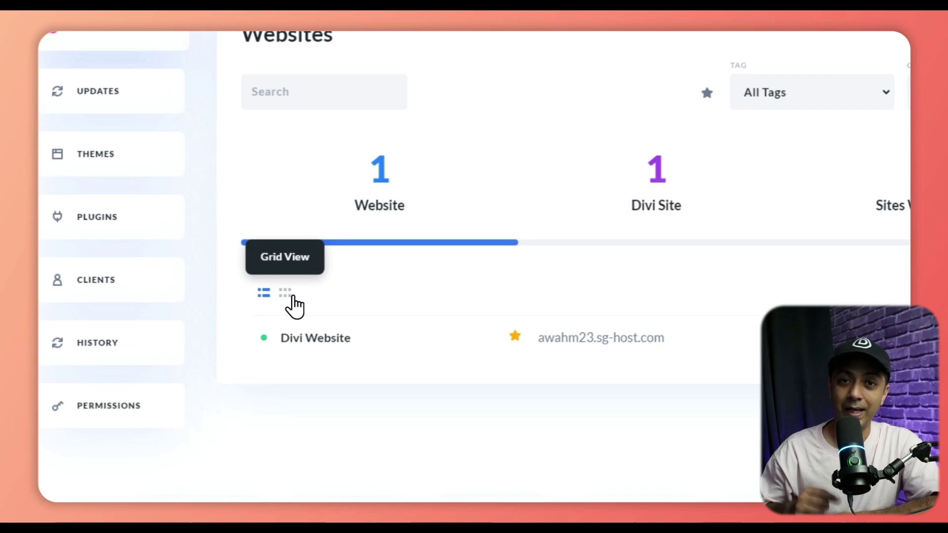
click(292, 297)
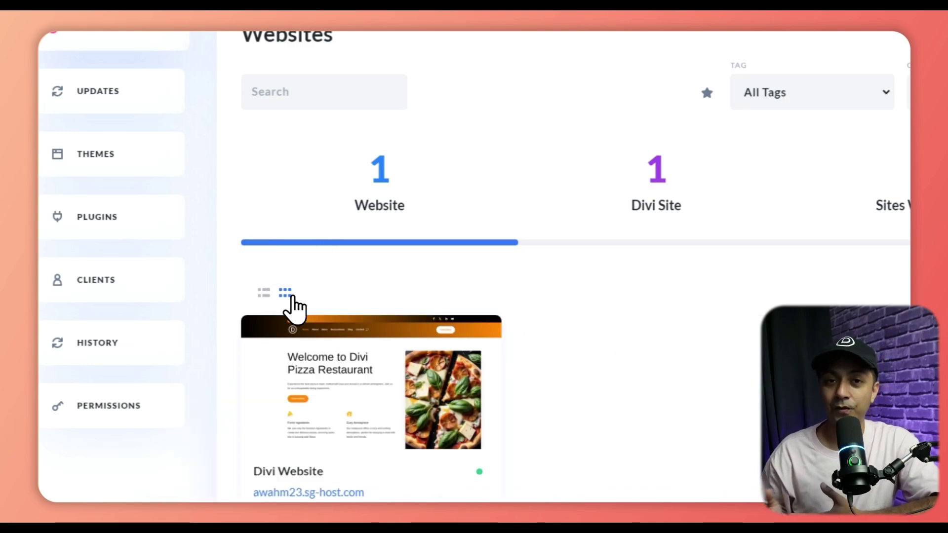
click(257, 295)
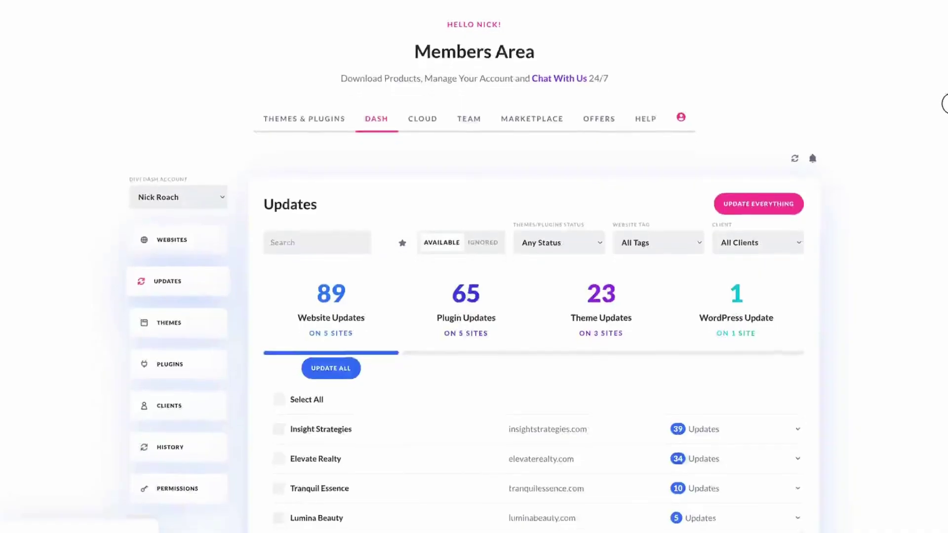
Examine the pending updates of the Elevate Realty website in the Updates overview, leaving its list collapsed
scroll(538, 277, down, 3)
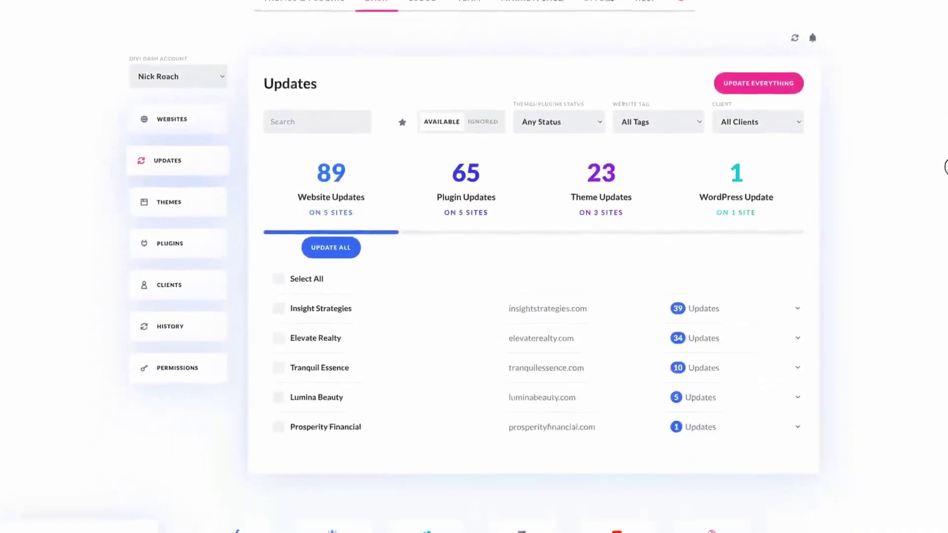
click(798, 320)
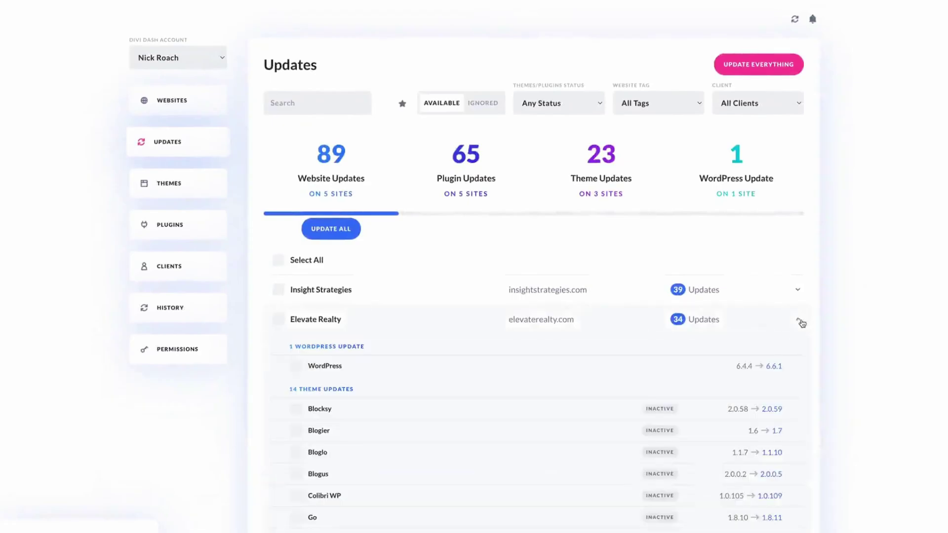
click(799, 321)
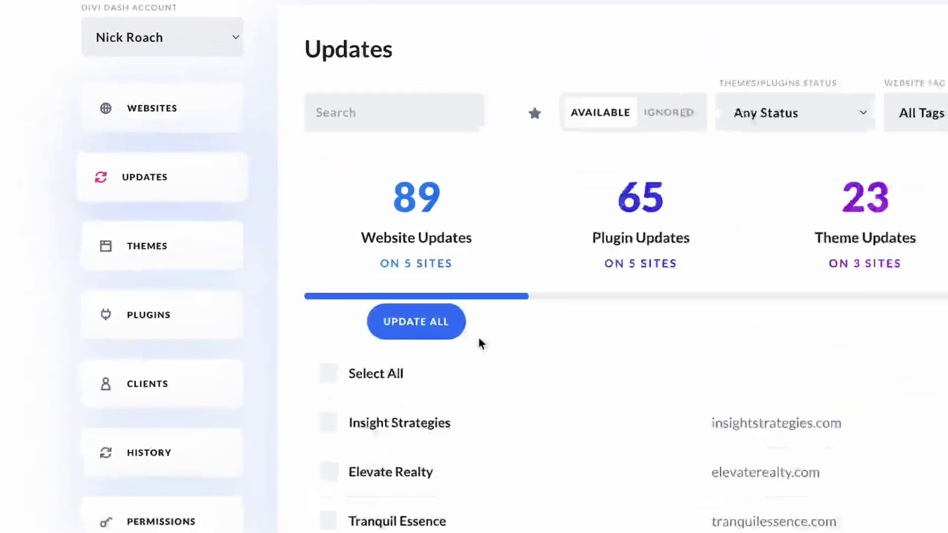
Start updating all websites but cancel the confirmation, and select Insight Strategies and Tranquil Essence for updating instead
click(476, 373)
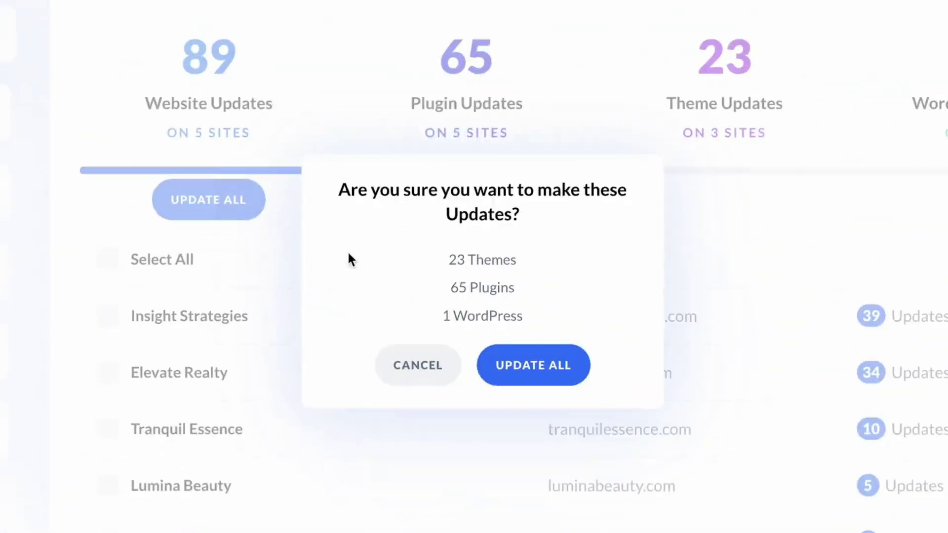
click(418, 353)
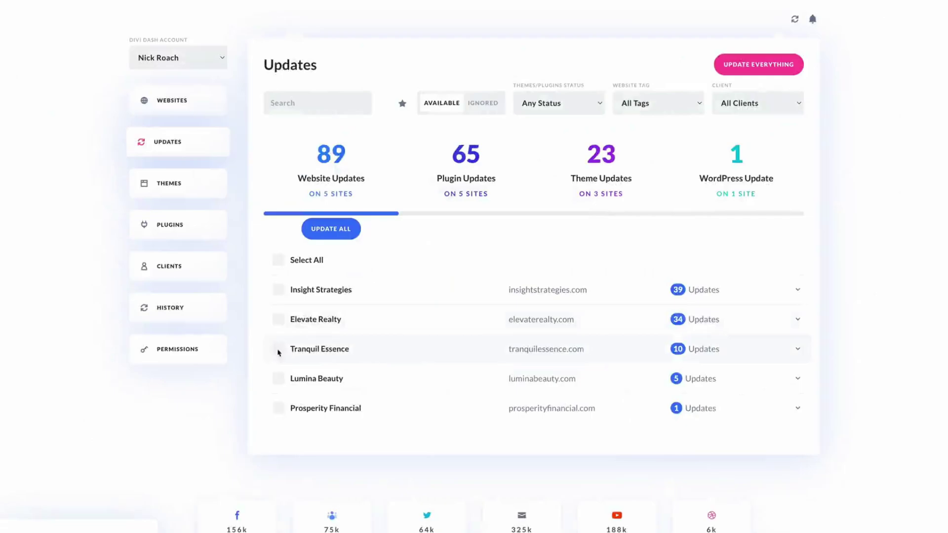
click(278, 350)
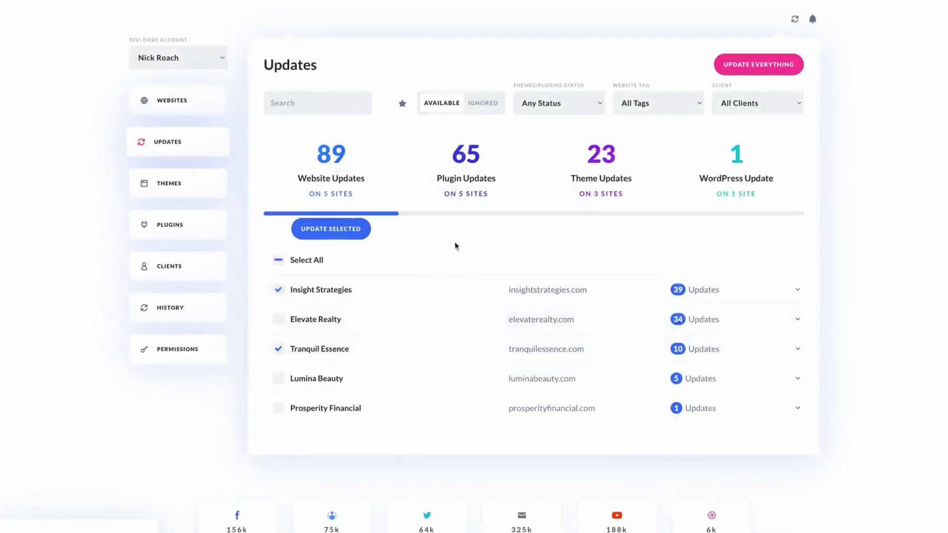
In the plugin updates, select WooCommerce for all its sites, expand Advanced Custom Fields, and update the selected plugins
click(474, 185)
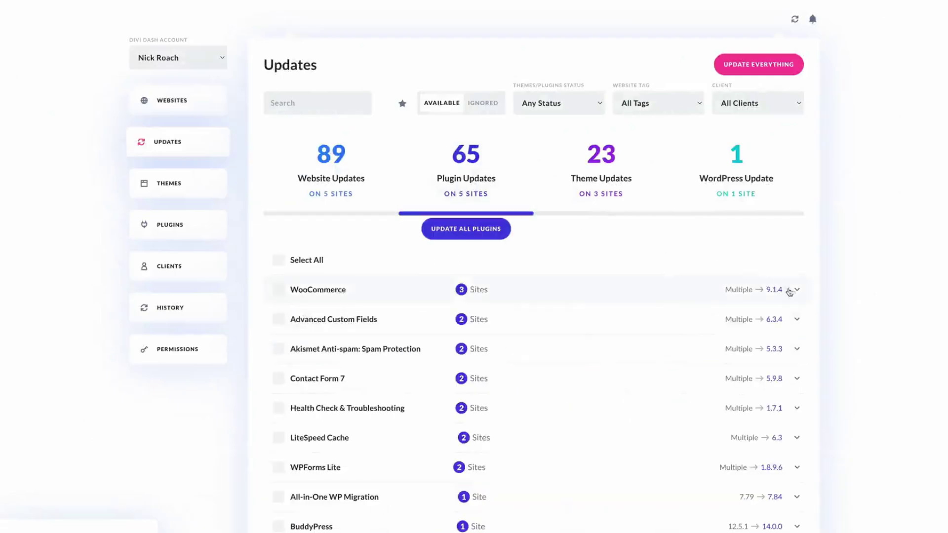
click(790, 291)
click(279, 294)
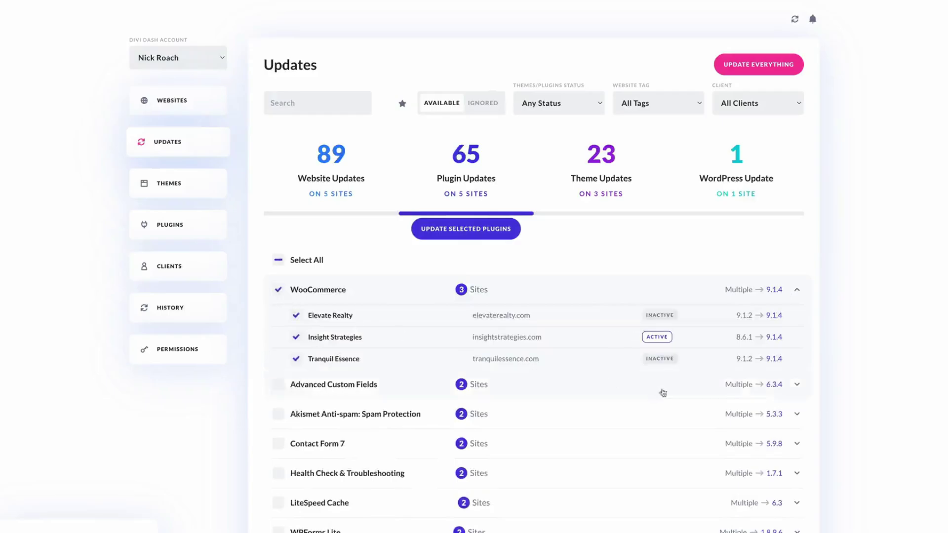
click(795, 389)
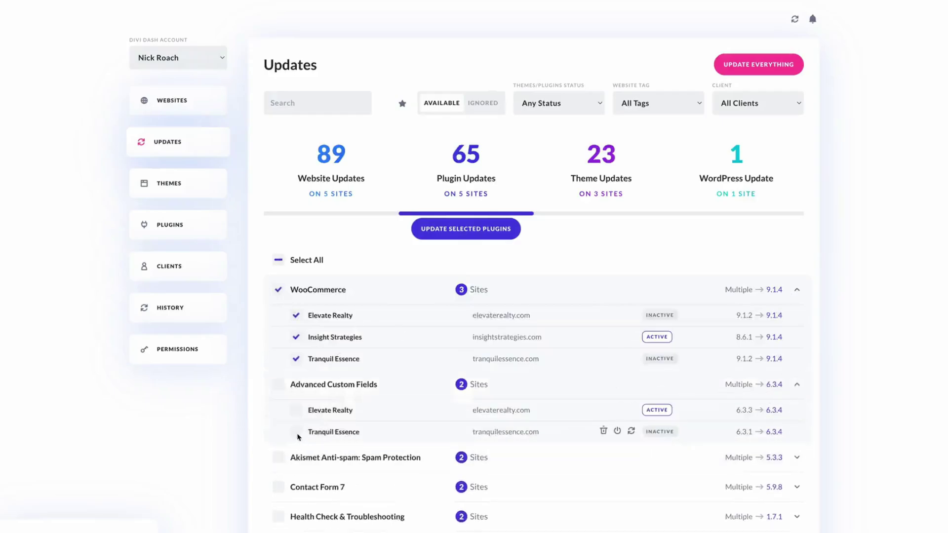
click(455, 238)
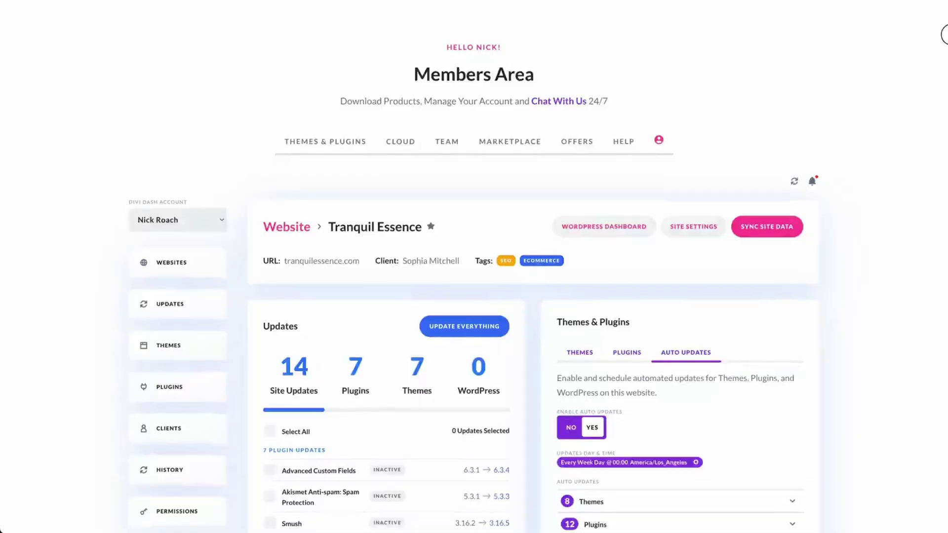
Change the Tranquil Essence website's auto update frequency to Every Day and save the schedule
scroll(943, 105, down, 1)
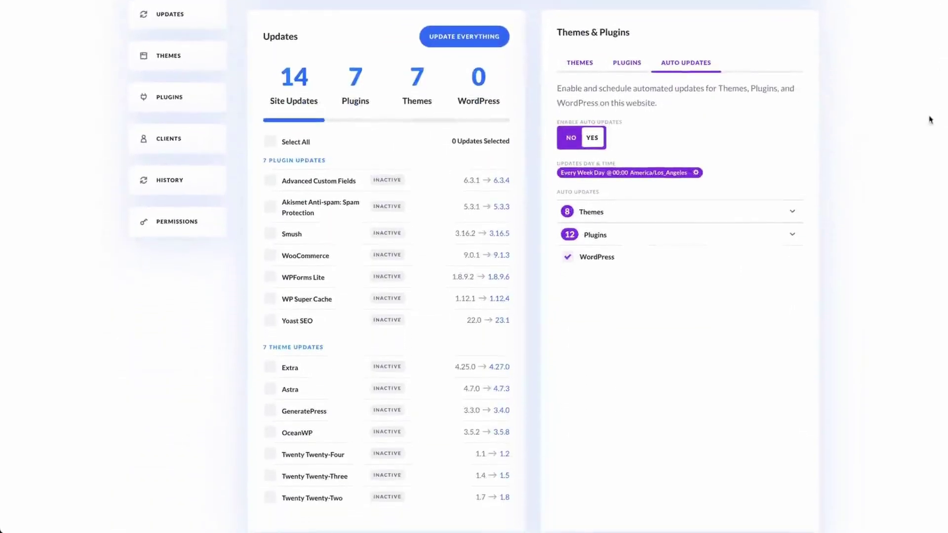
click(660, 175)
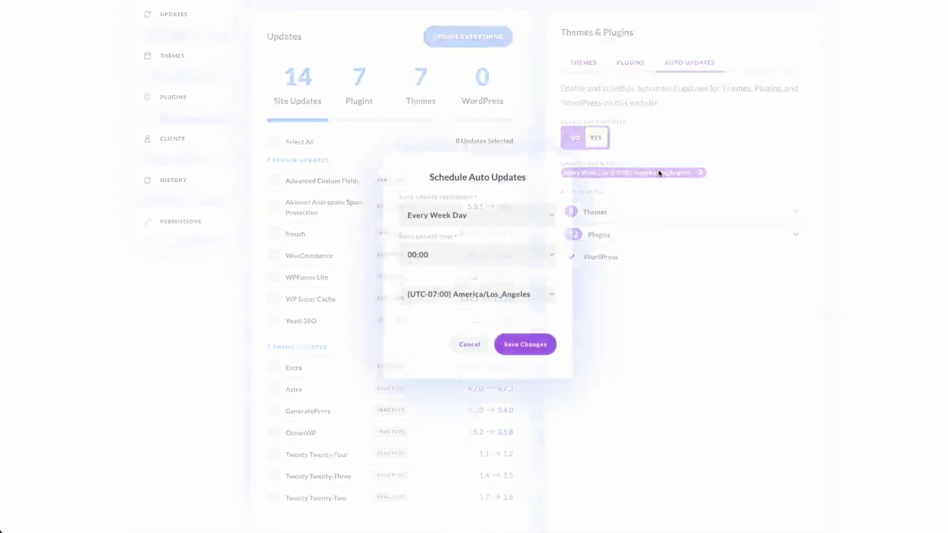
click(469, 213)
click(468, 204)
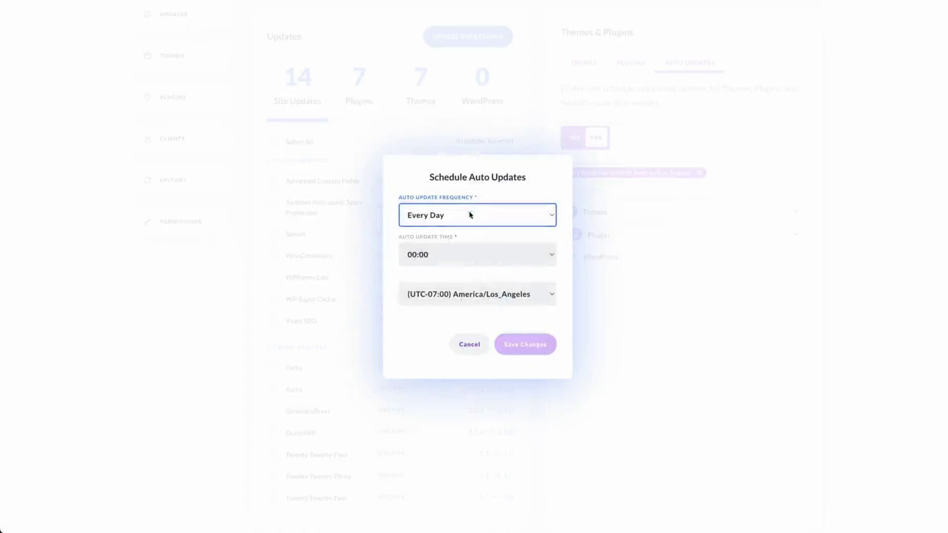
click(527, 344)
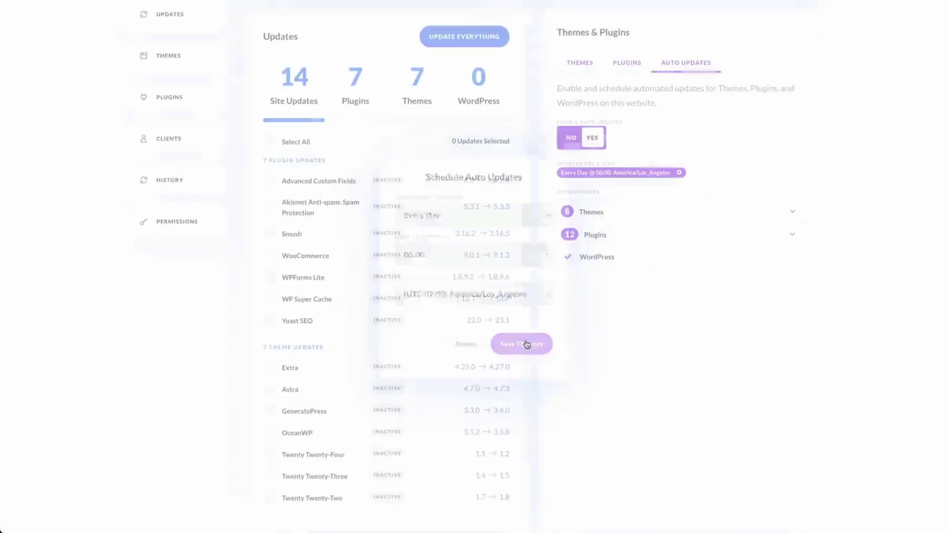
Examine which plugins and themes are included in the Tranquil Essence website's auto updates
click(792, 235)
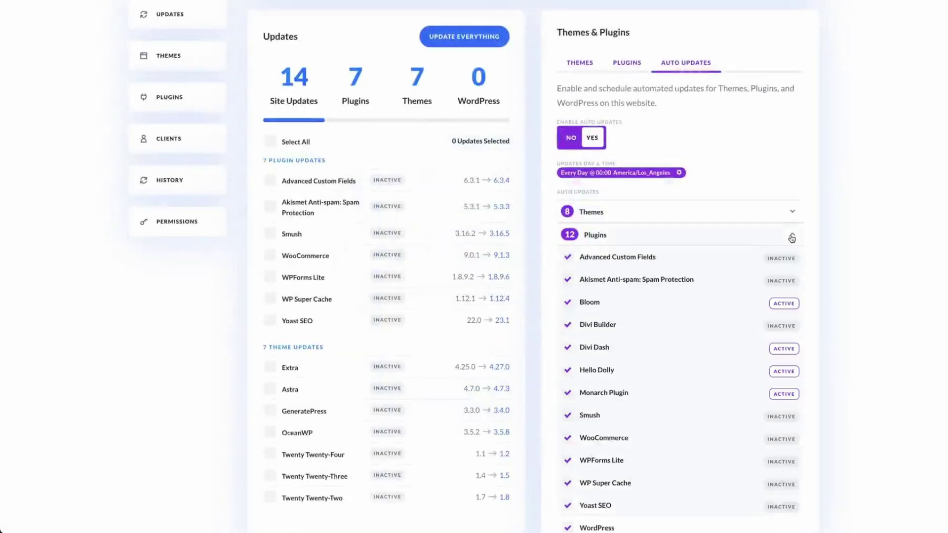
click(791, 234)
click(792, 215)
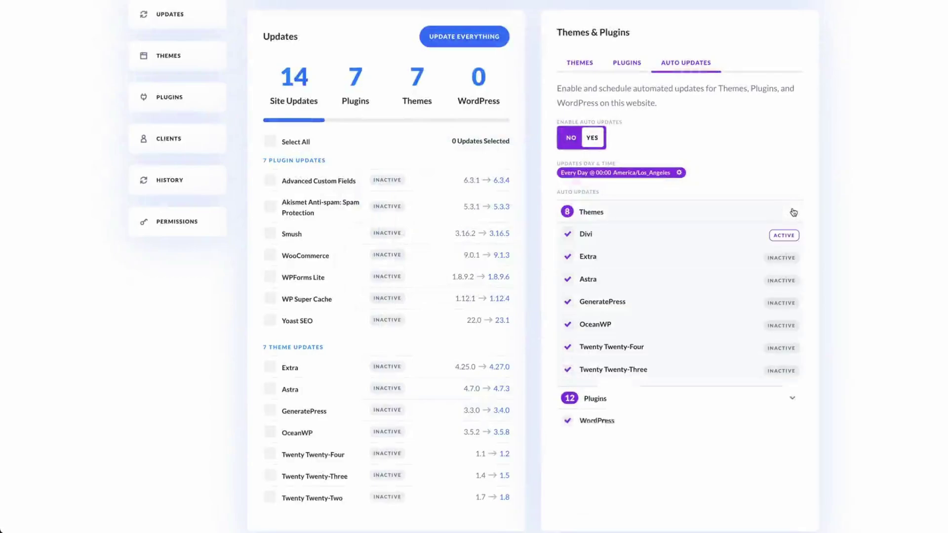
click(792, 212)
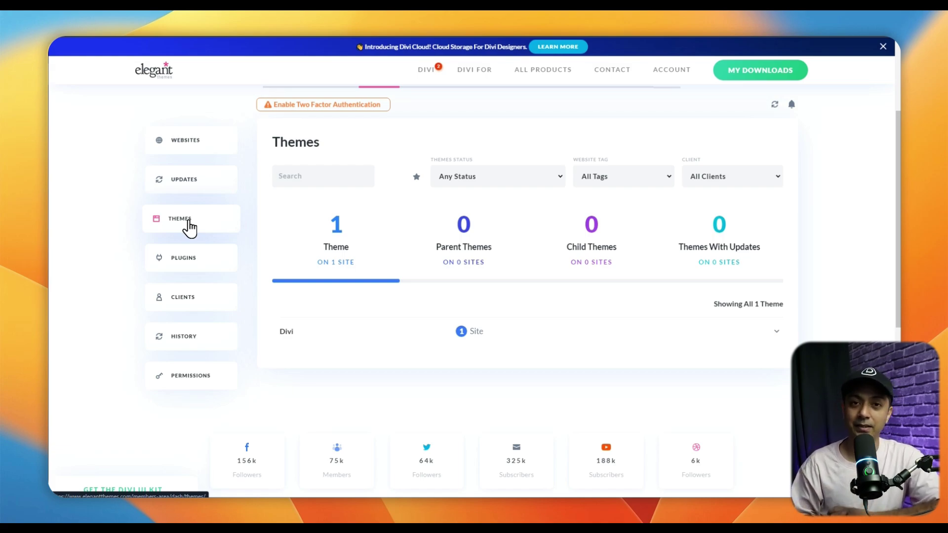
Check the search, status, tag and client filters on the Themes page and expand the Divi theme's site list
click(306, 179)
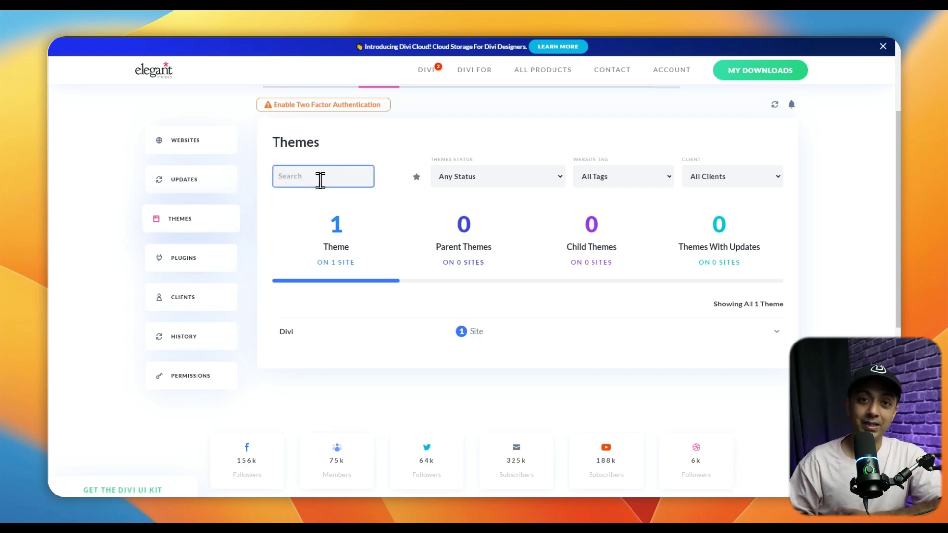
click(466, 177)
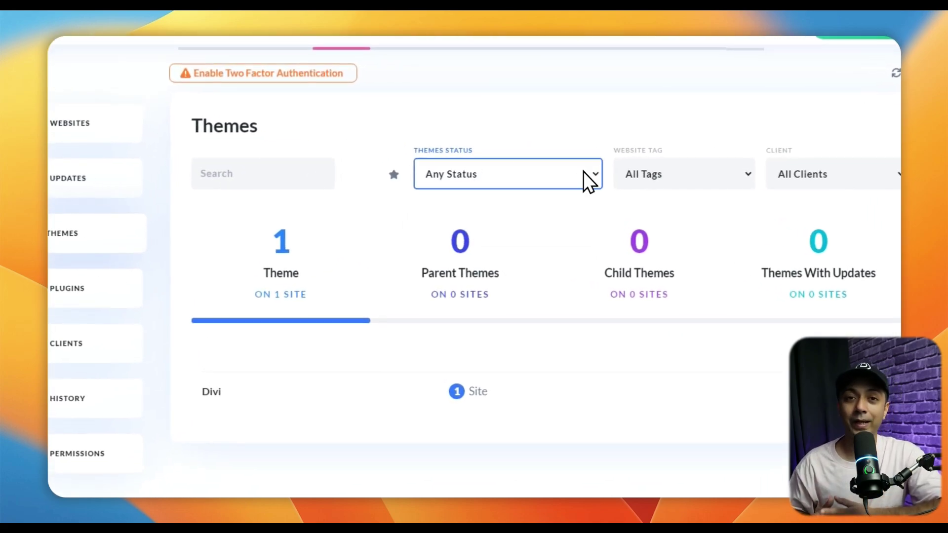
click(583, 177)
click(627, 177)
click(807, 176)
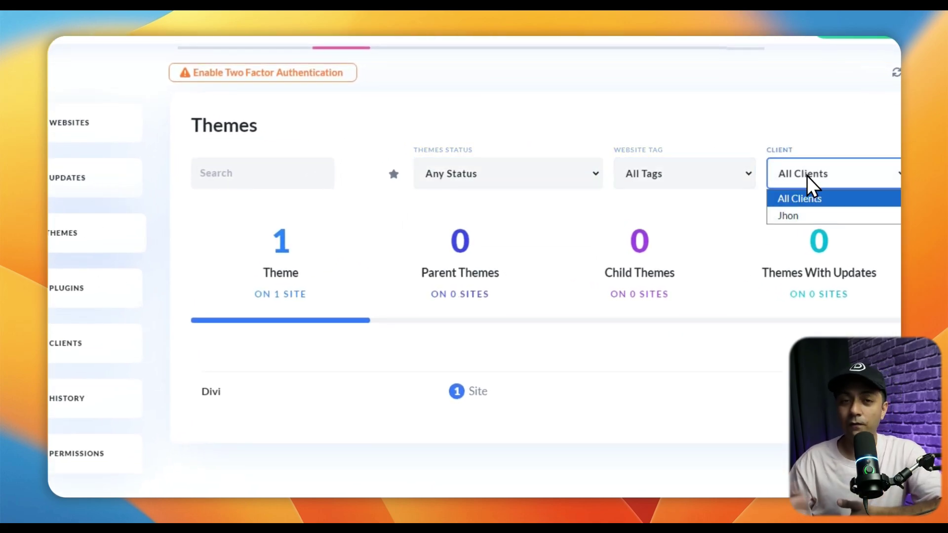
click(807, 175)
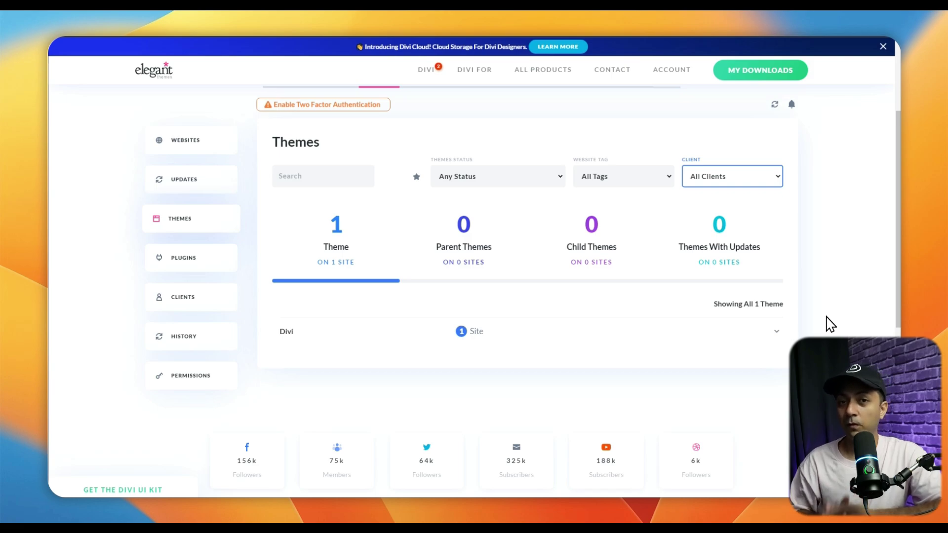
click(783, 331)
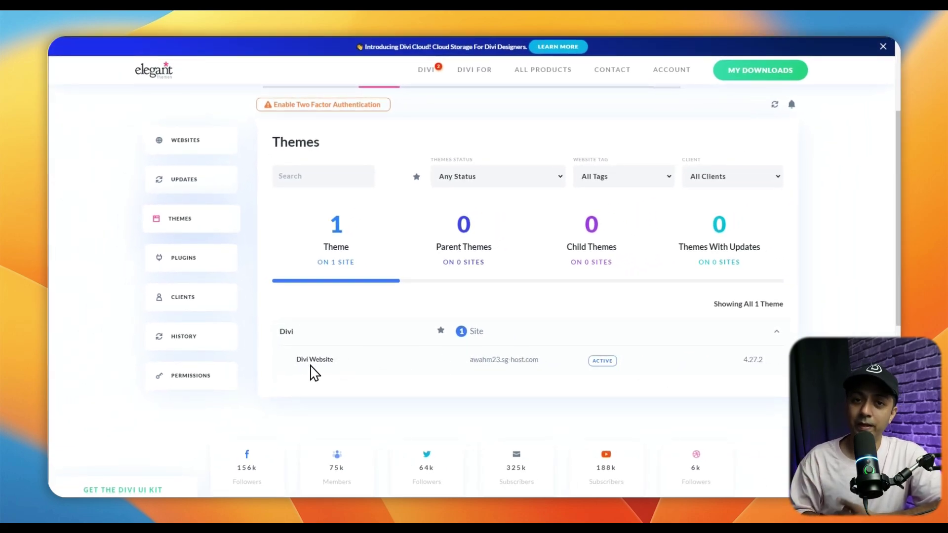
Open the Plugins overview and check its client filter options
click(178, 262)
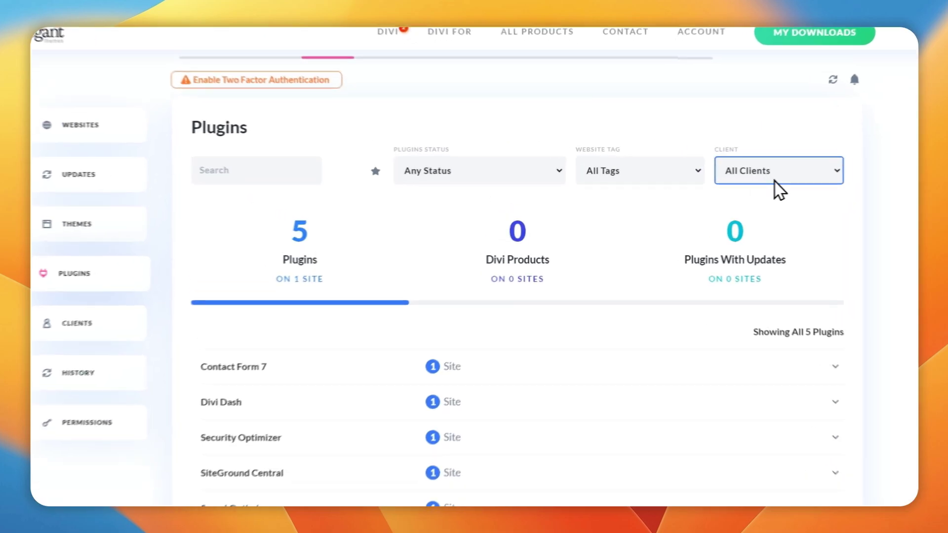
click(794, 179)
click(794, 178)
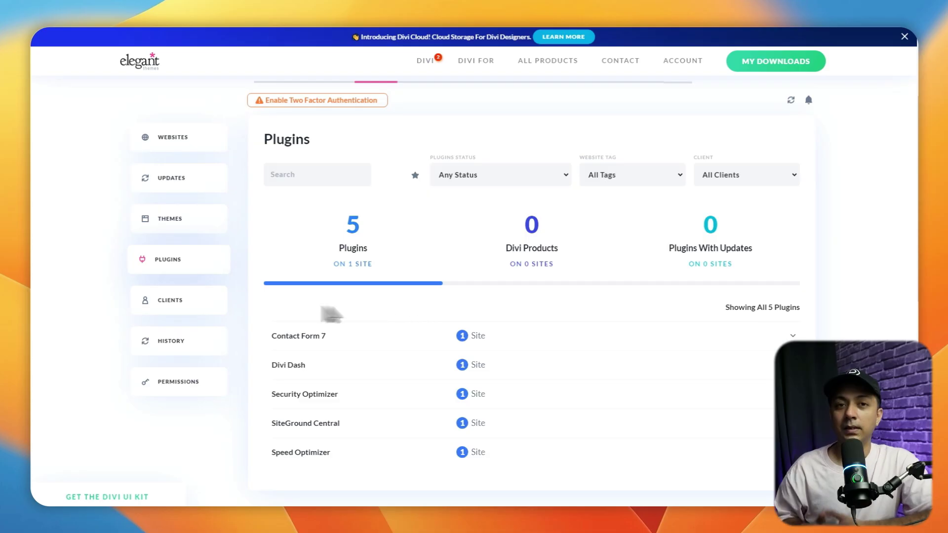
Open the Clients overview and look over its search field and client list
click(164, 311)
click(269, 310)
scroll(351, 332, down, 2)
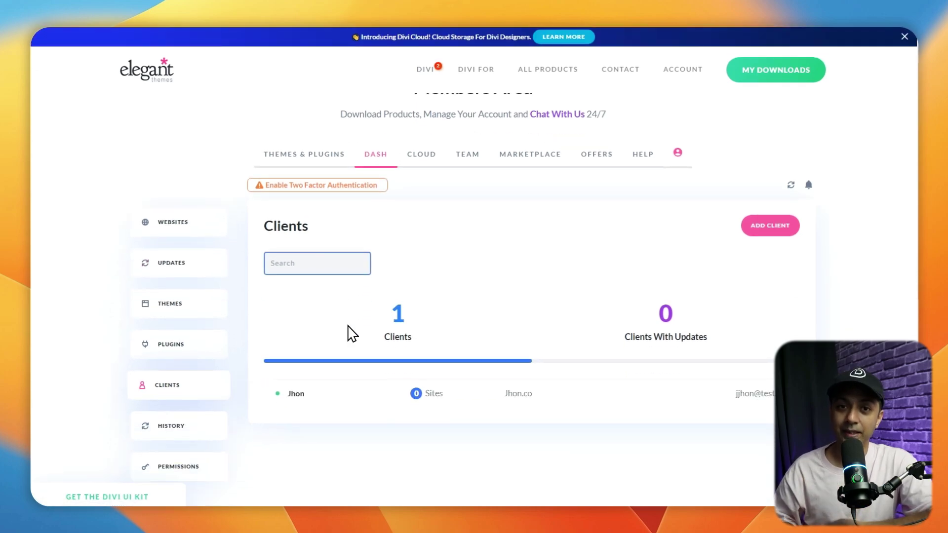
scroll(352, 333, down, 1)
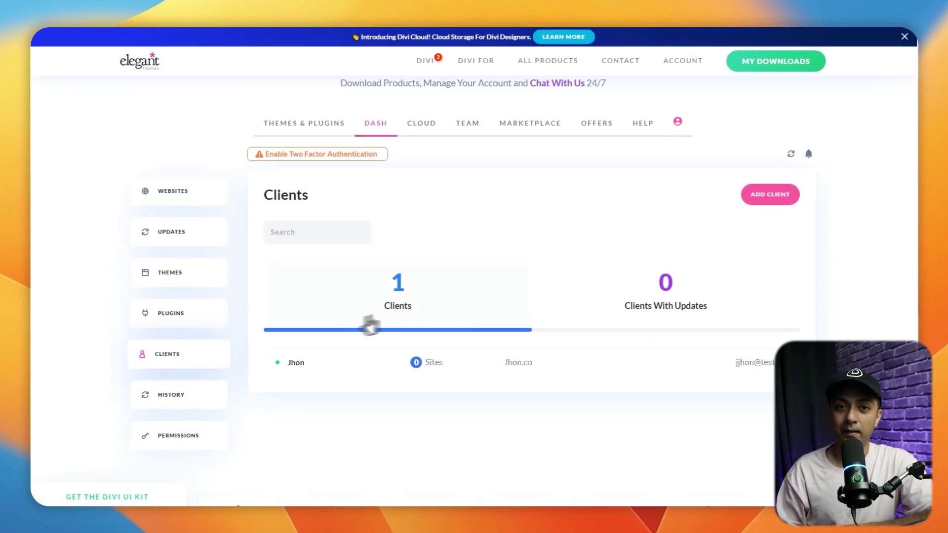
Open the new client form, check its name, company, email, phone and client website fields, and close it without adding a client
click(764, 200)
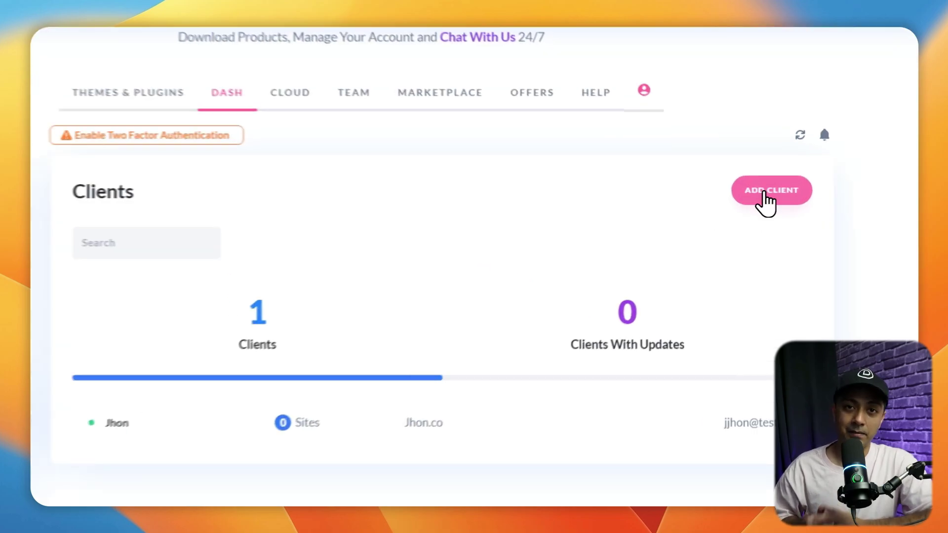
click(516, 208)
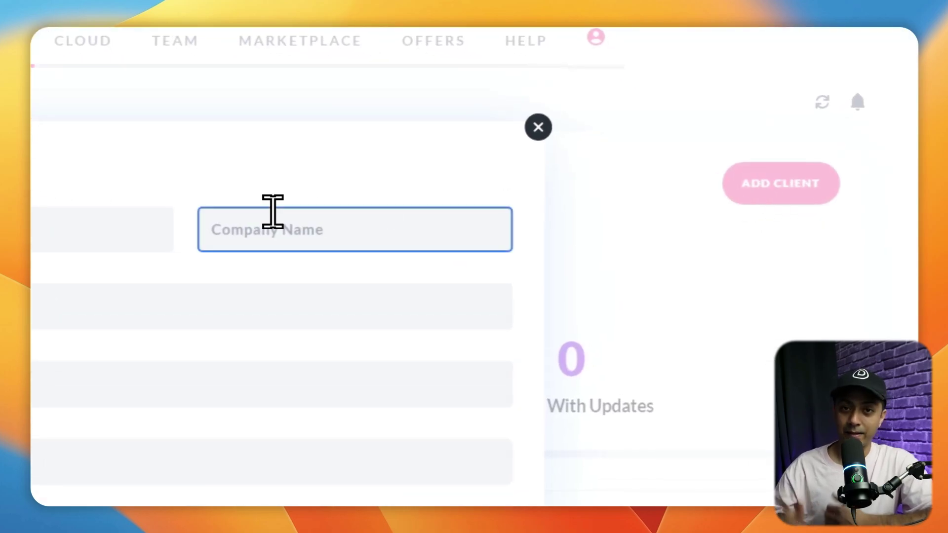
click(82, 229)
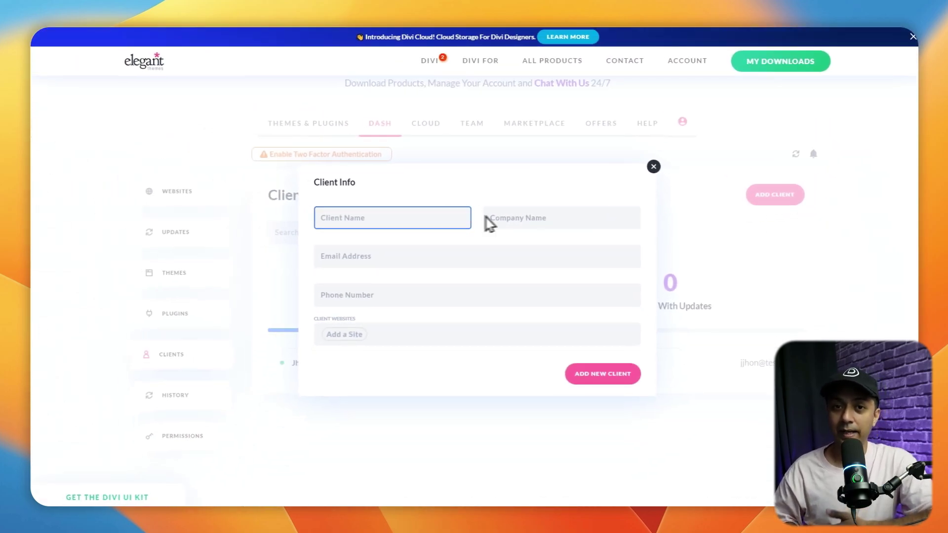
click(239, 235)
click(22, 318)
click(434, 297)
click(349, 340)
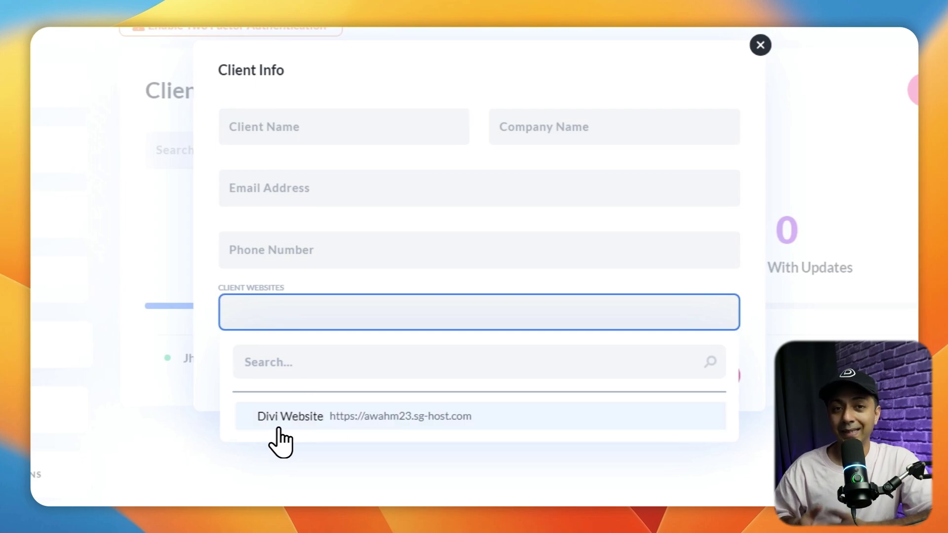
click(639, 276)
click(760, 45)
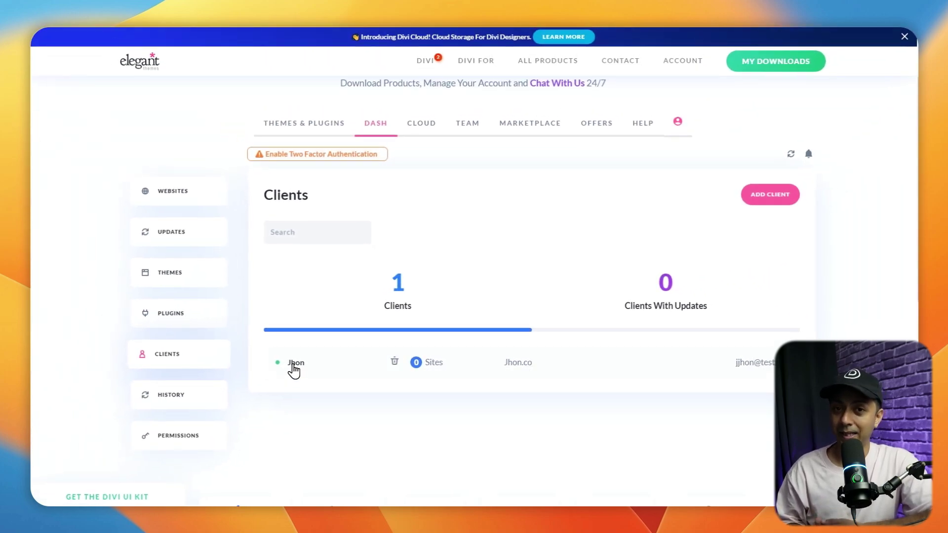
Open the existing client's details from the client list and check the Client Notes field
click(295, 364)
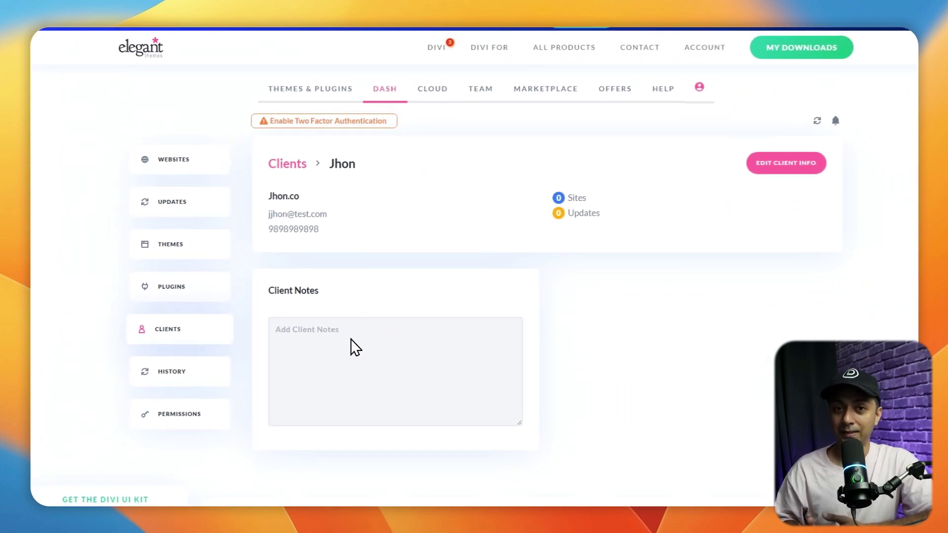
click(543, 453)
scroll(348, 352, down, 1)
click(349, 327)
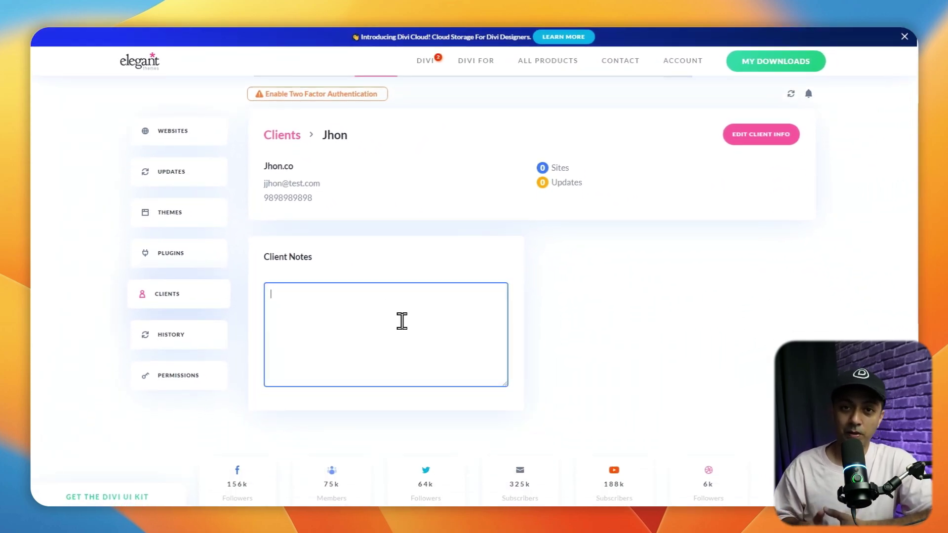
Open the History page and look through its log of website and theme actions
click(210, 347)
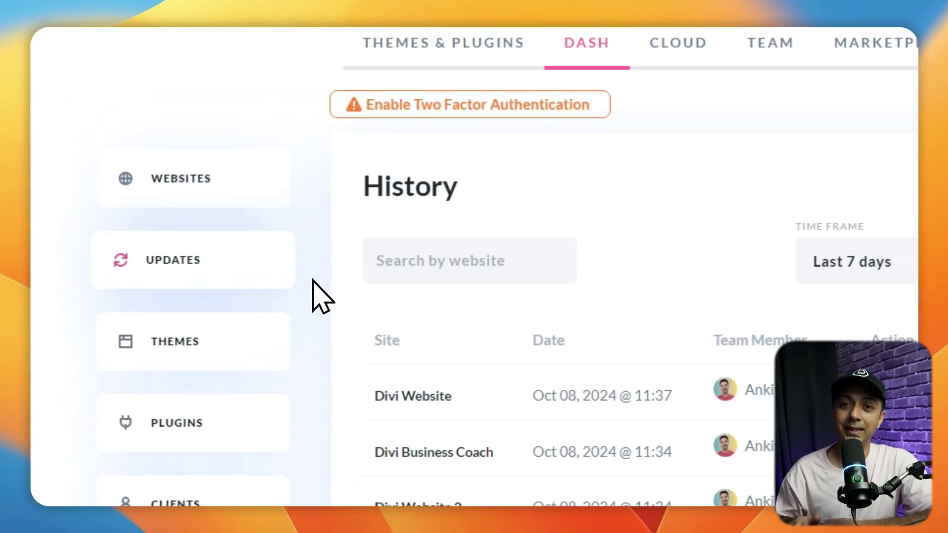
click(499, 278)
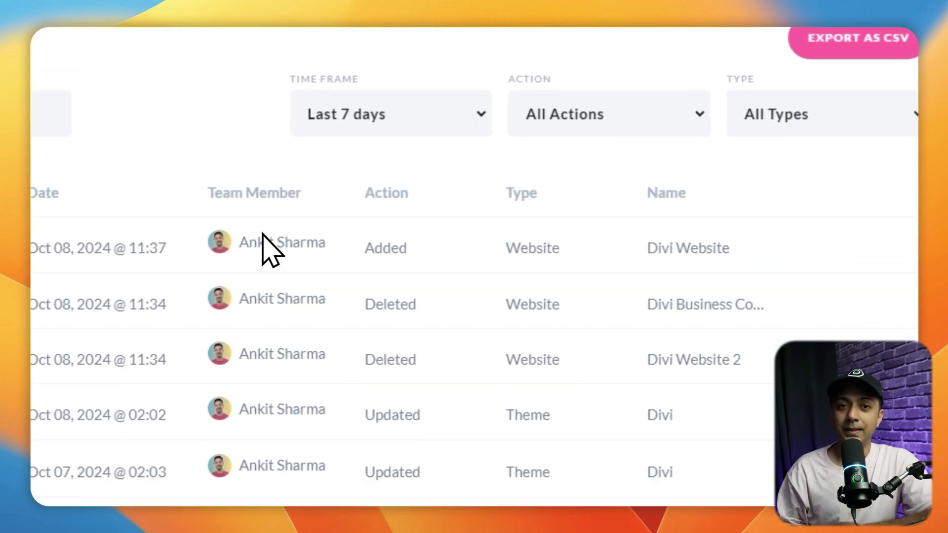
scroll(270, 249, down, 2)
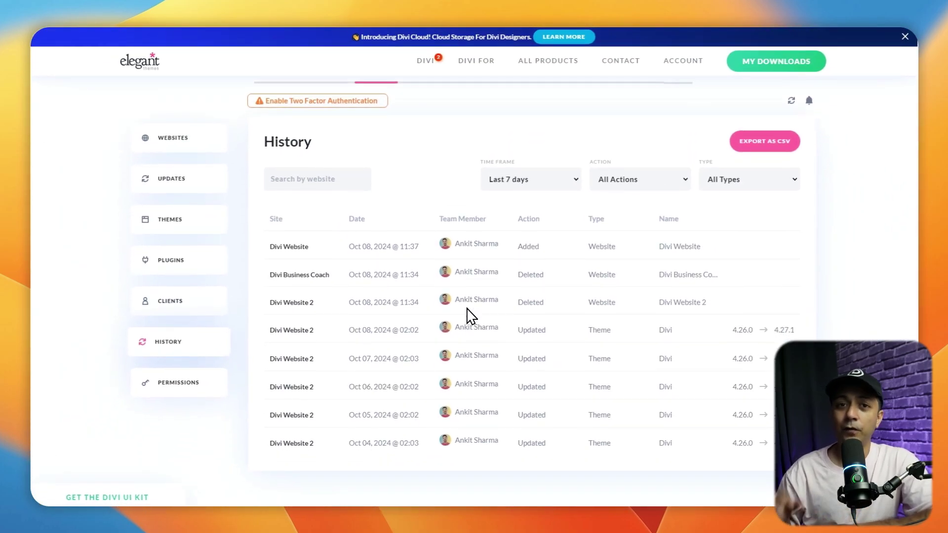
scroll(471, 316, down, 2)
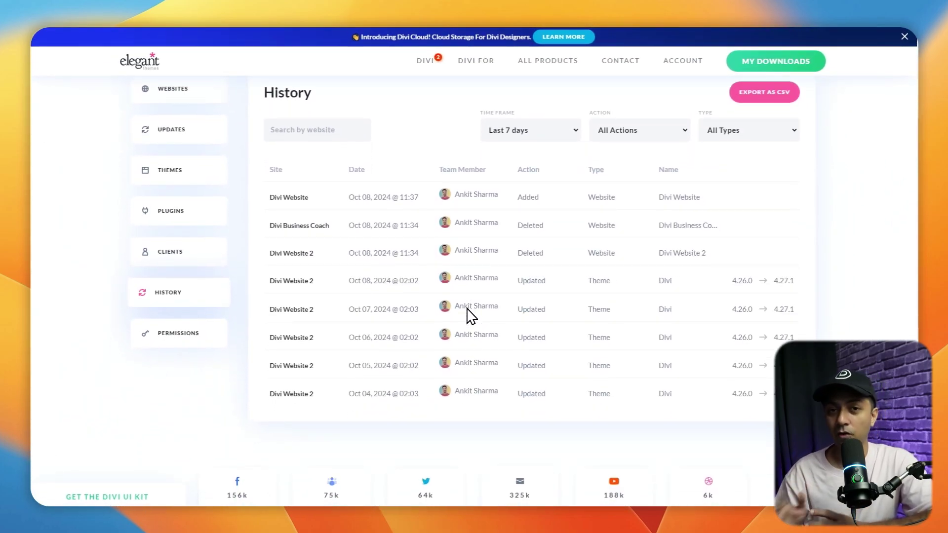
Check the History page's website search and its time frame, action and type filter options
click(303, 132)
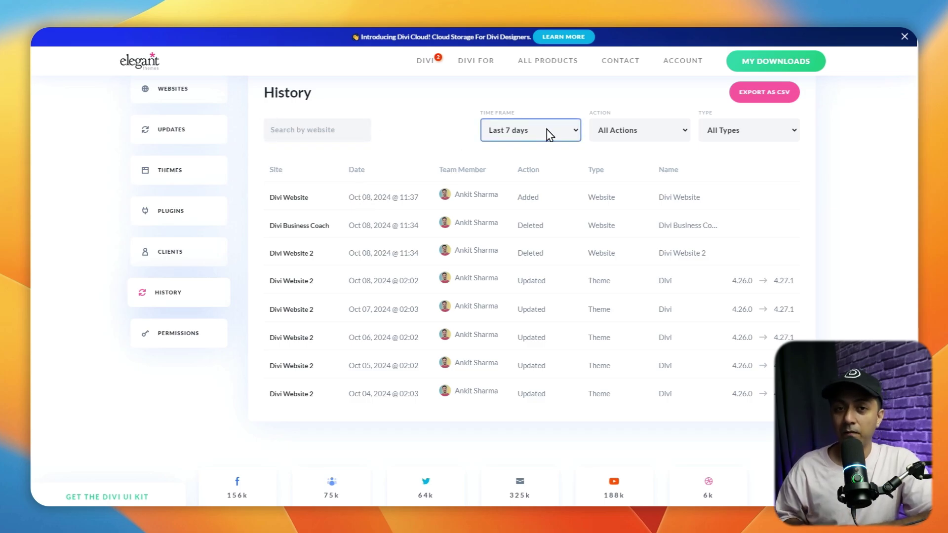
click(549, 134)
click(549, 134)
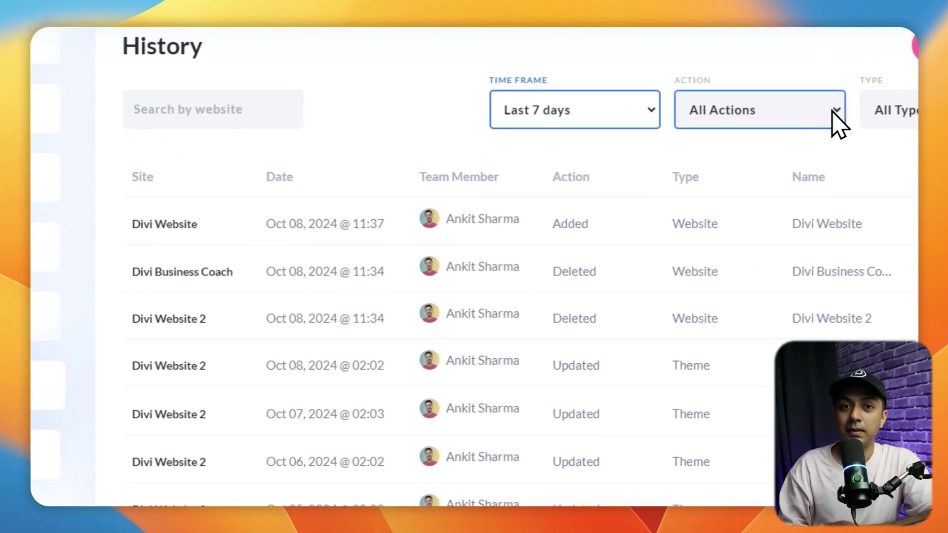
click(837, 121)
click(841, 112)
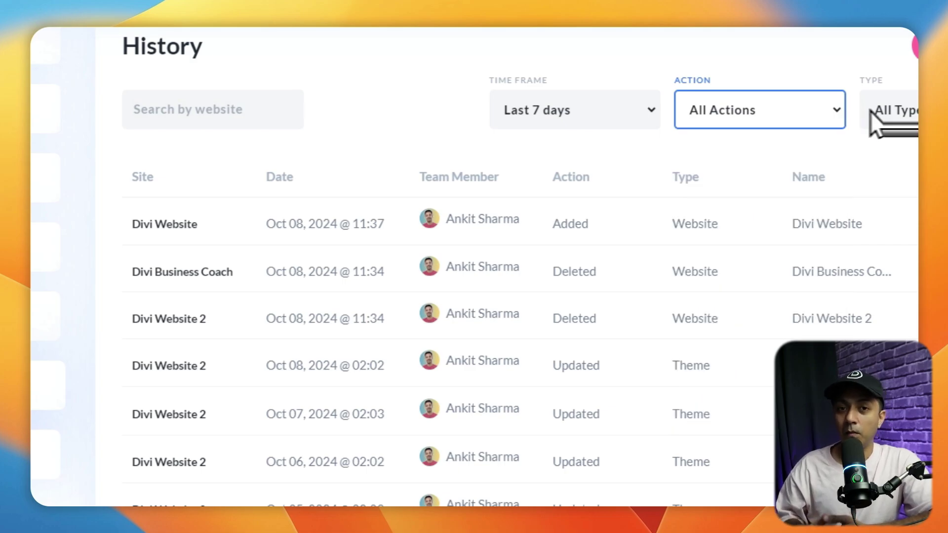
click(889, 111)
click(917, 123)
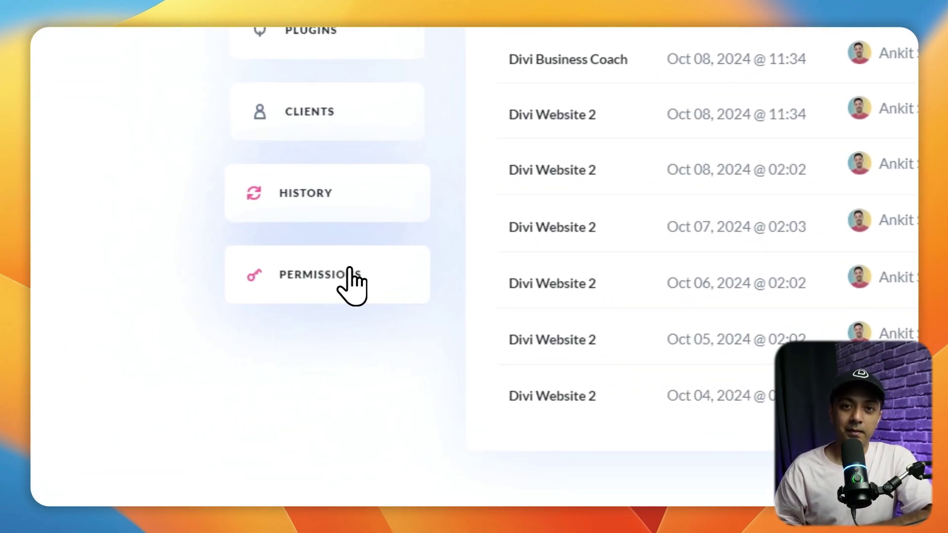
In the team permissions, grant Can Manage Updates to the client-role member who has no permissions and save
click(191, 338)
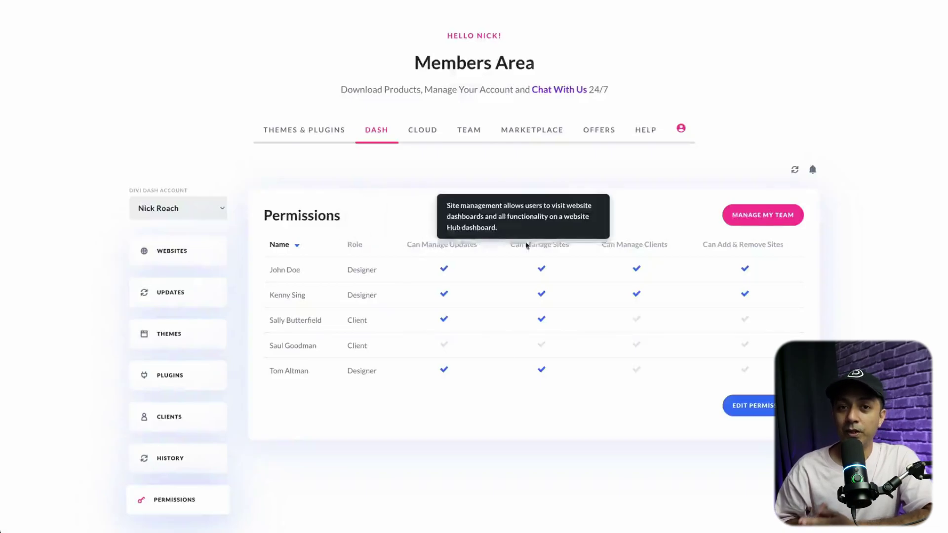
mouse_move(615, 246)
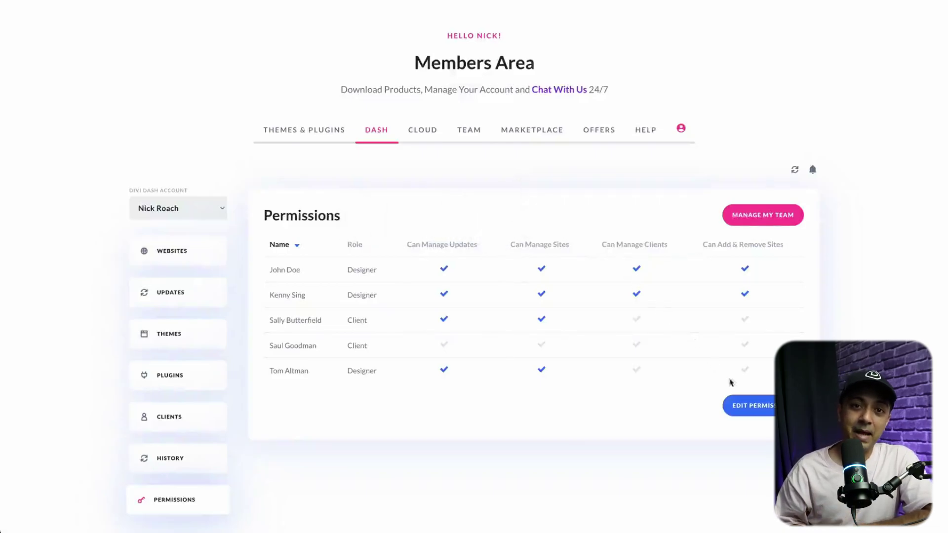
click(755, 406)
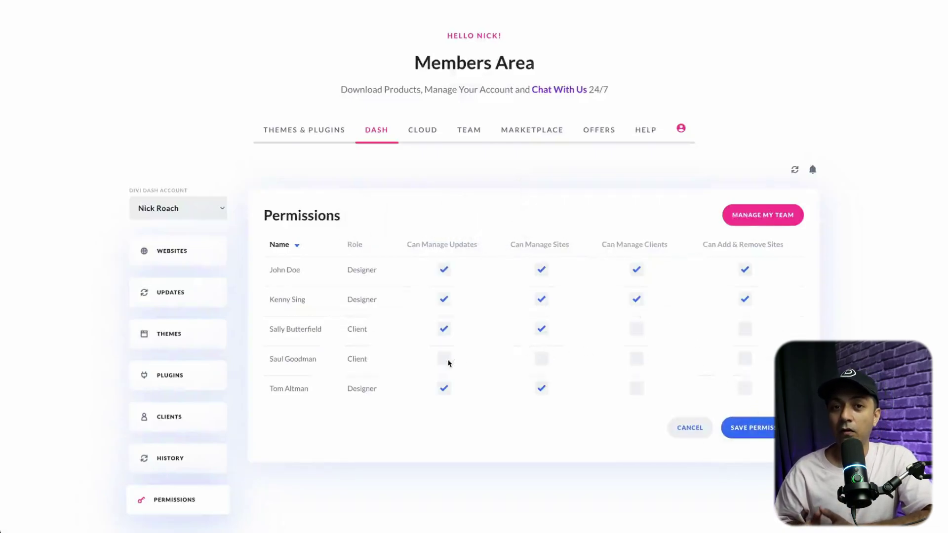
click(444, 359)
click(747, 427)
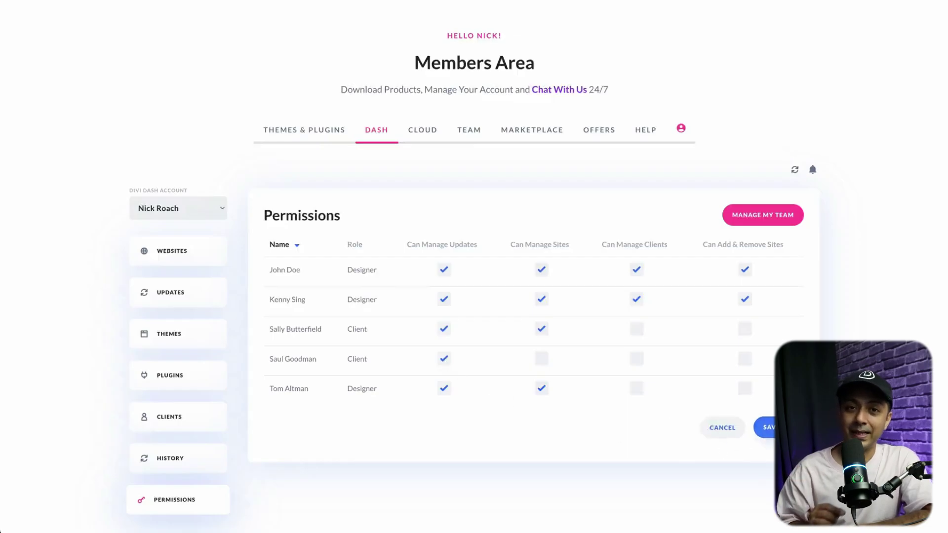